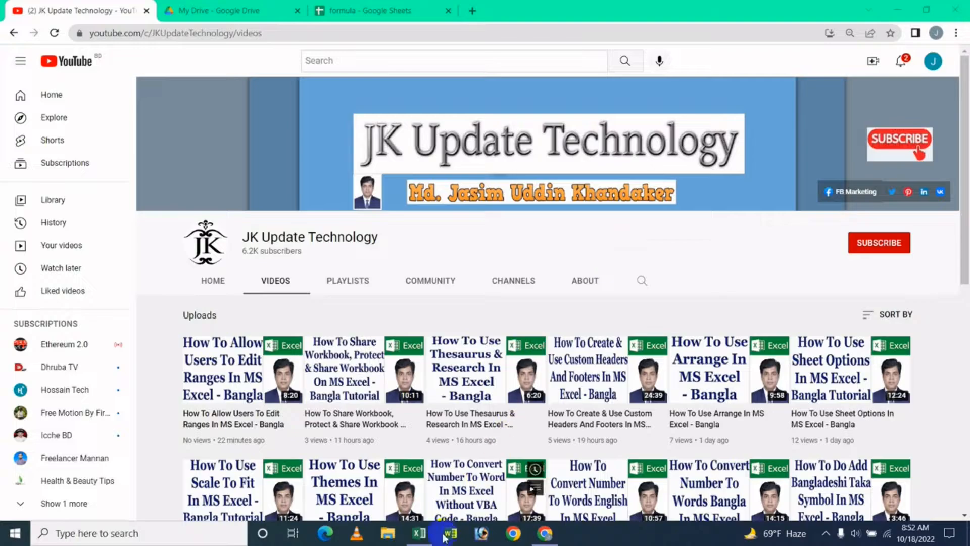
# Switch to the Employee Salary Sheet workbook in Excel and display the Review commands for the Salary-June sheet
pyautogui.click(420, 532)
pyautogui.click(309, 310)
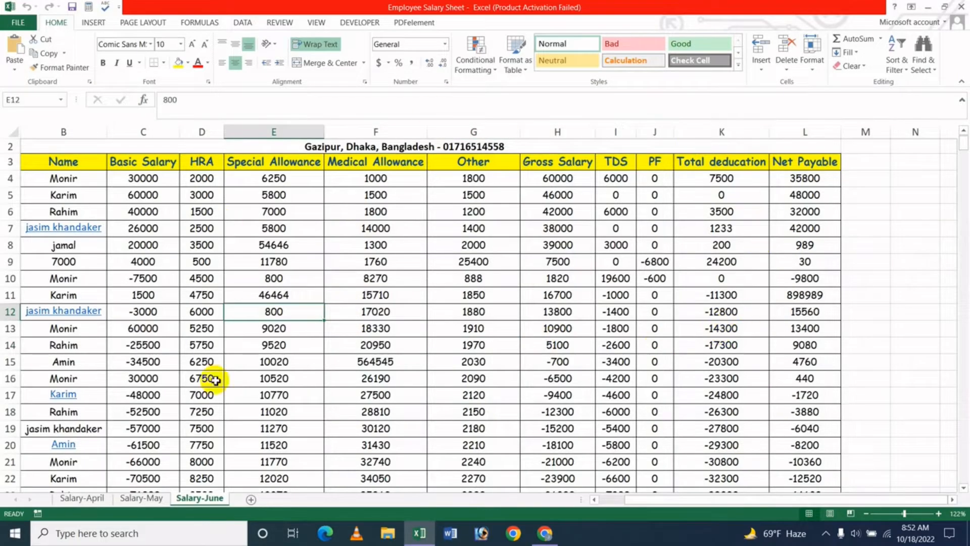
pyautogui.click(376, 329)
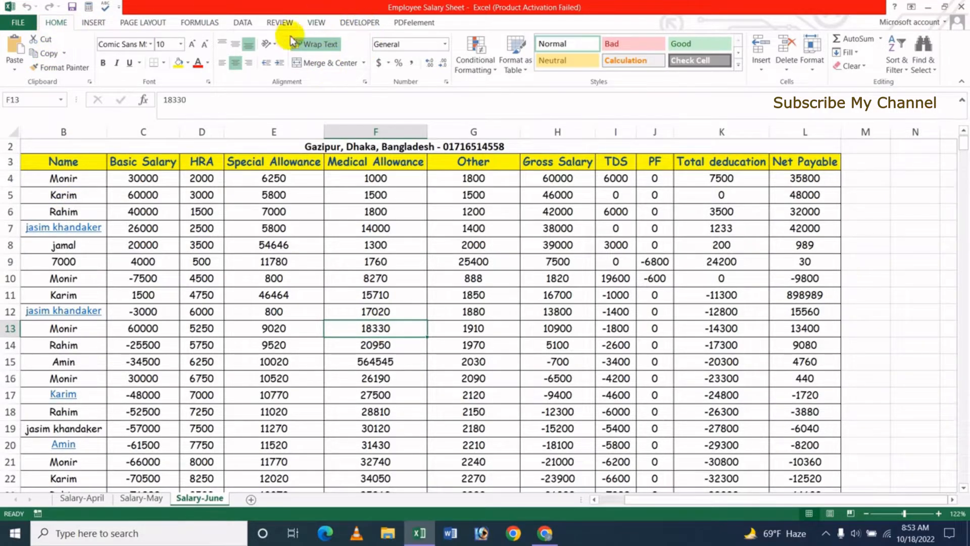
pyautogui.click(279, 23)
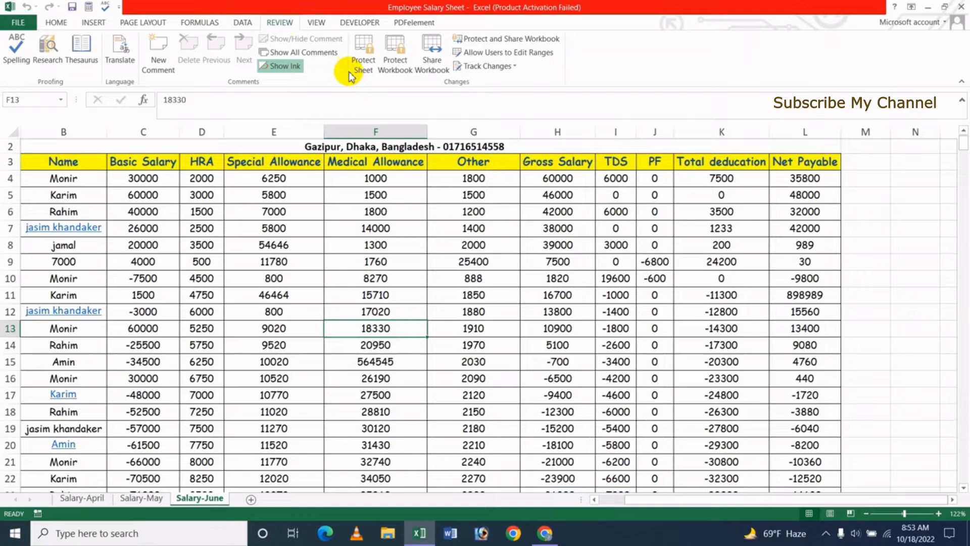
pyautogui.click(331, 278)
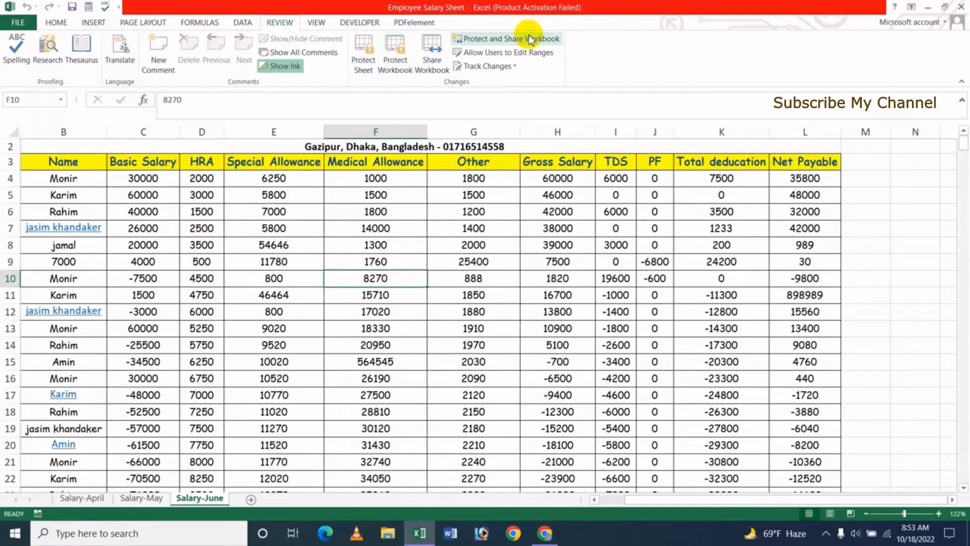
# Look over the YouTube channel's uploaded Excel tutorials in the browser and return to the Excel workbook
pyautogui.click(545, 534)
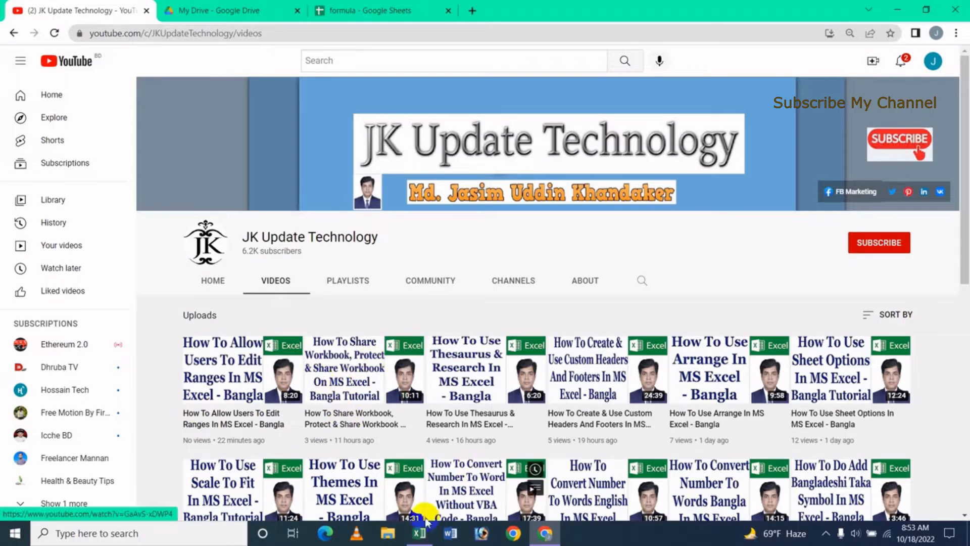
pyautogui.click(419, 534)
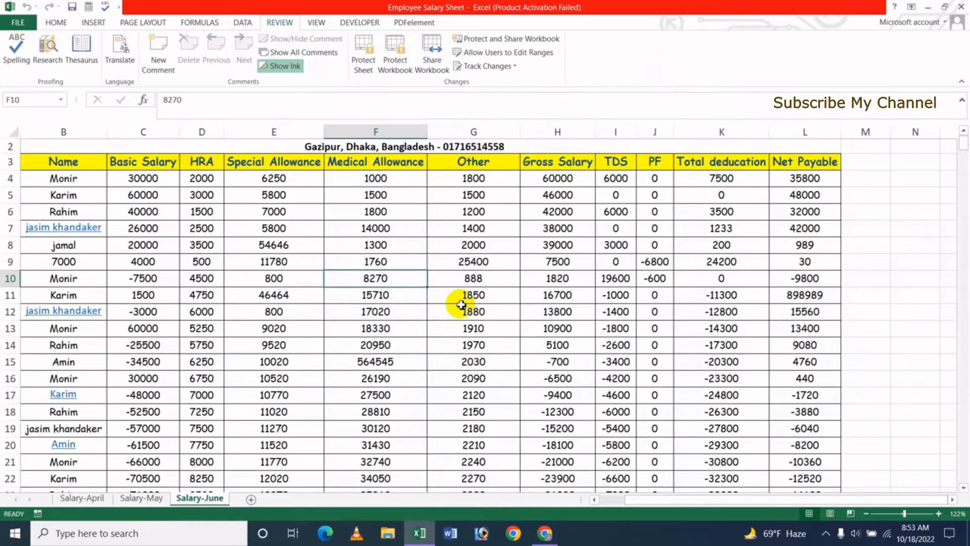
pyautogui.click(544, 533)
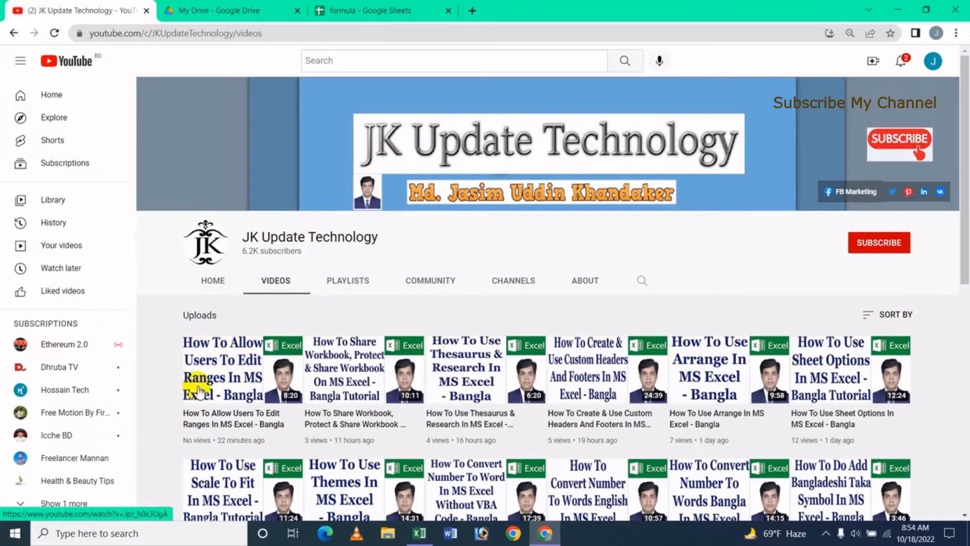
pyautogui.click(433, 537)
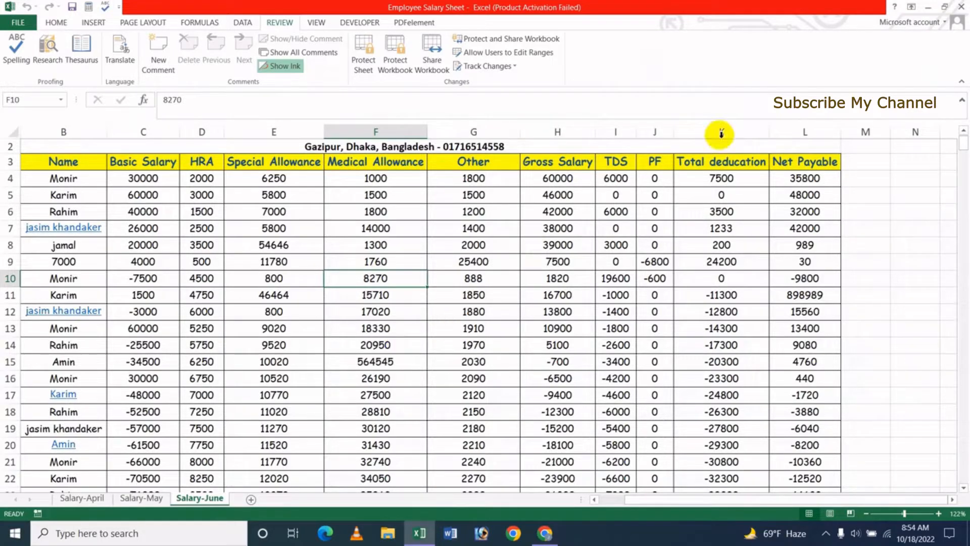
pyautogui.click(505, 66)
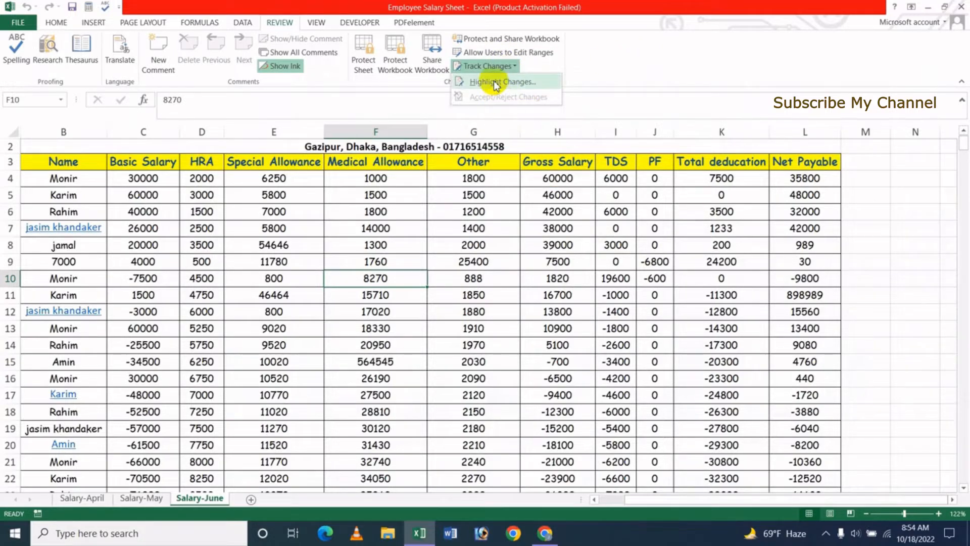
pyautogui.click(495, 204)
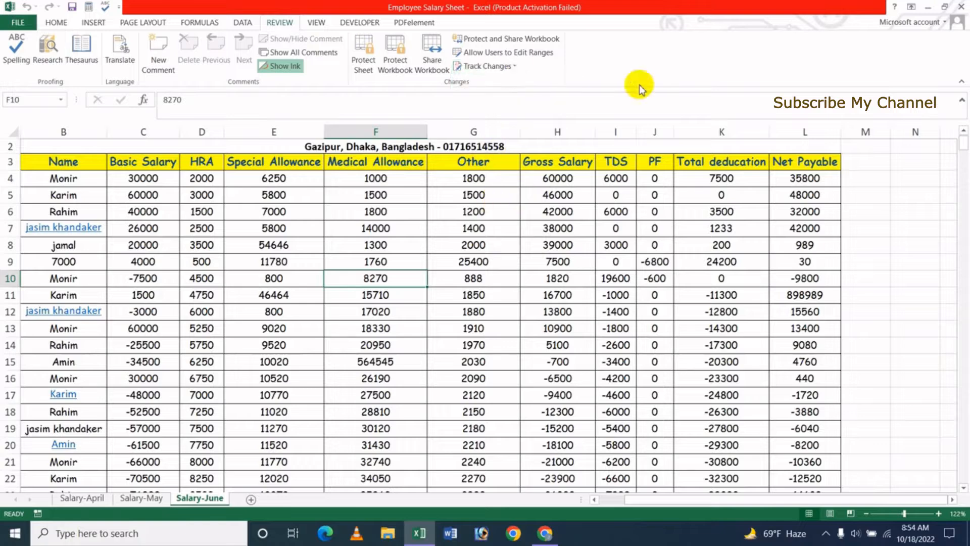
pyautogui.click(499, 38)
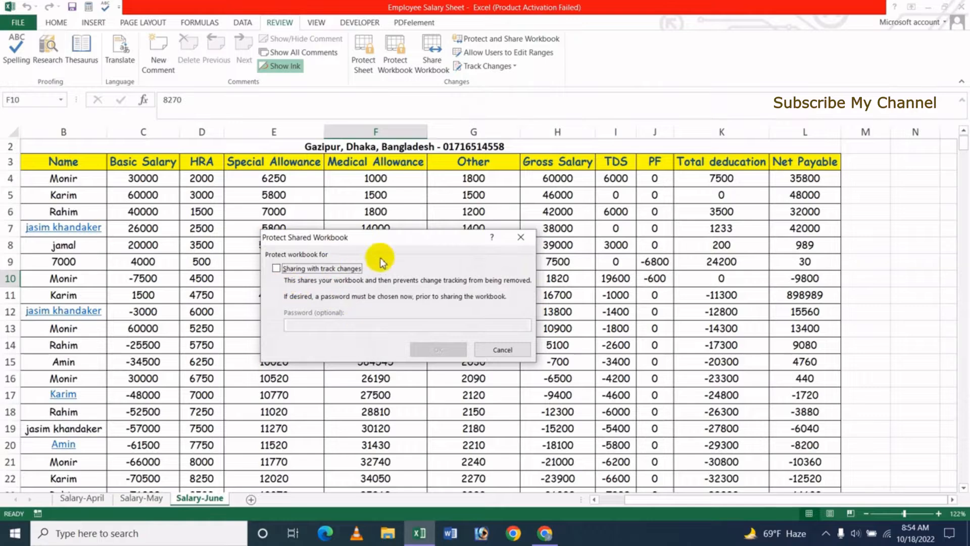
pyautogui.moveTo(392, 237); pyautogui.dragTo(489, 234)
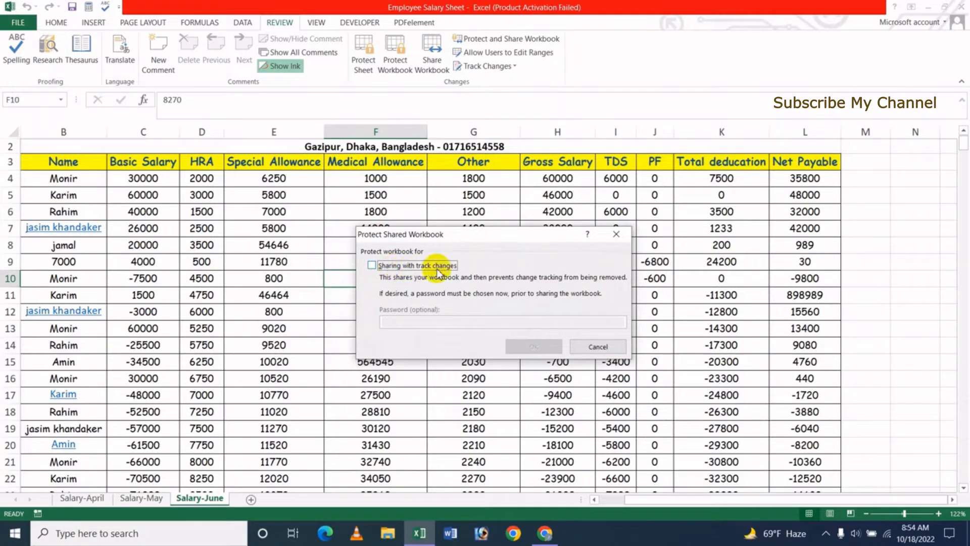
pyautogui.click(375, 268)
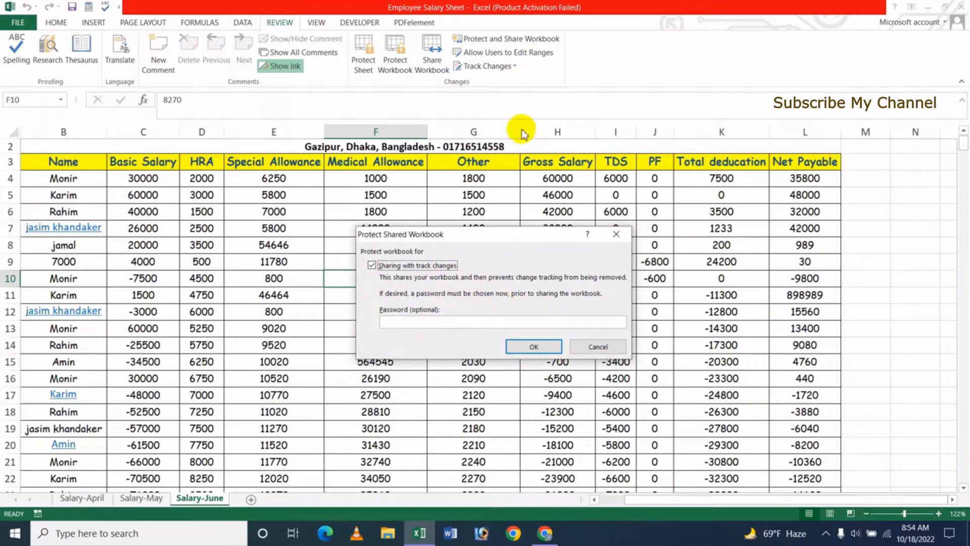
pyautogui.click(403, 269)
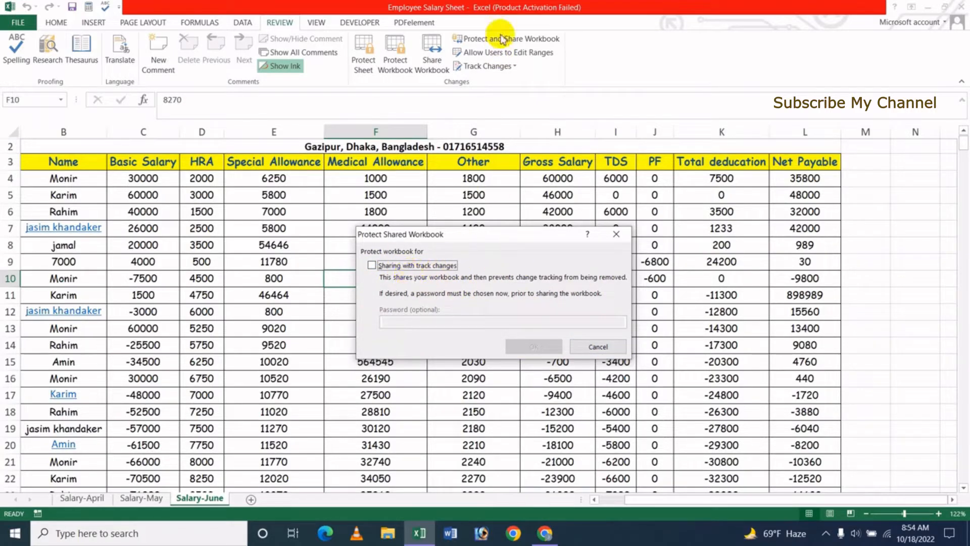
pyautogui.click(598, 347)
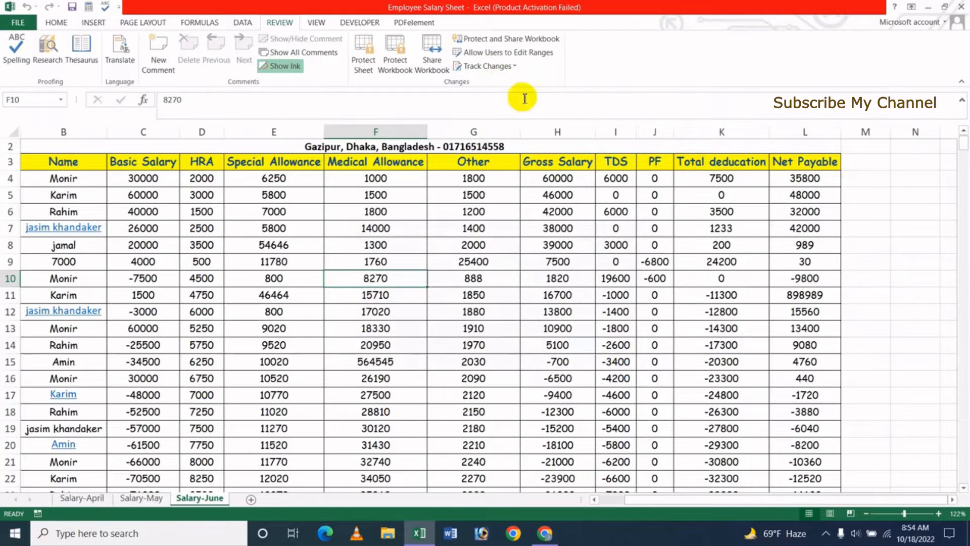
# Open the Highlight Changes settings and turn on tracking changes while editing, which also shares the workbook
pyautogui.click(513, 67)
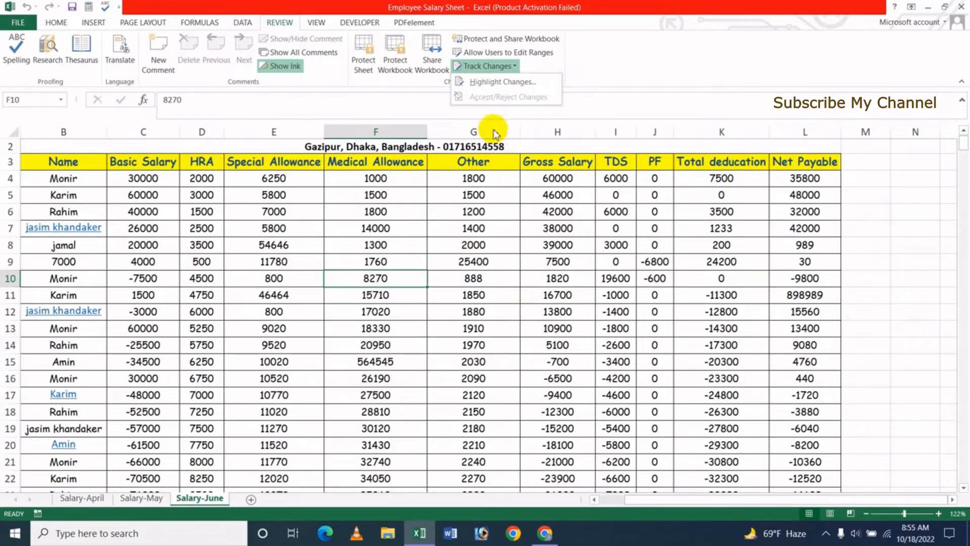
pyautogui.click(500, 86)
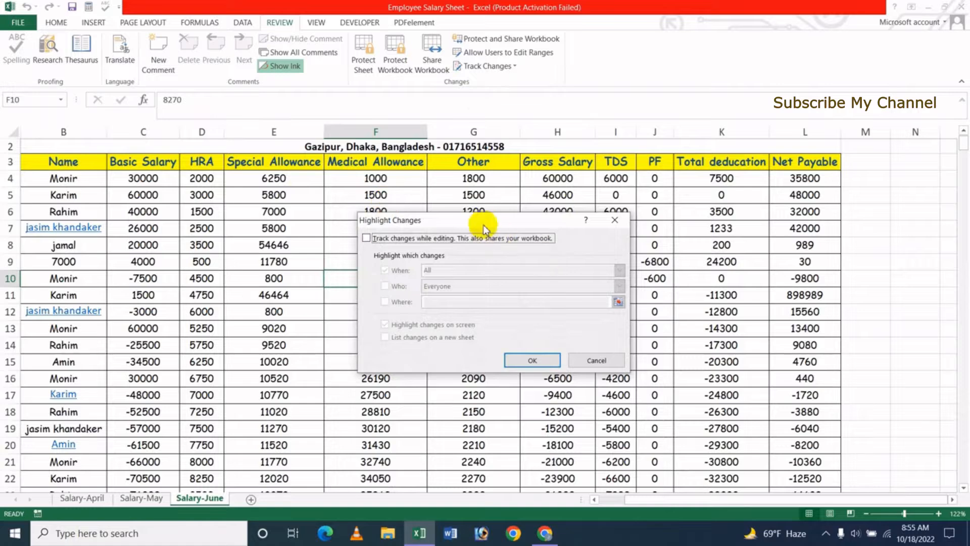
pyautogui.moveTo(484, 225); pyautogui.dragTo(687, 111)
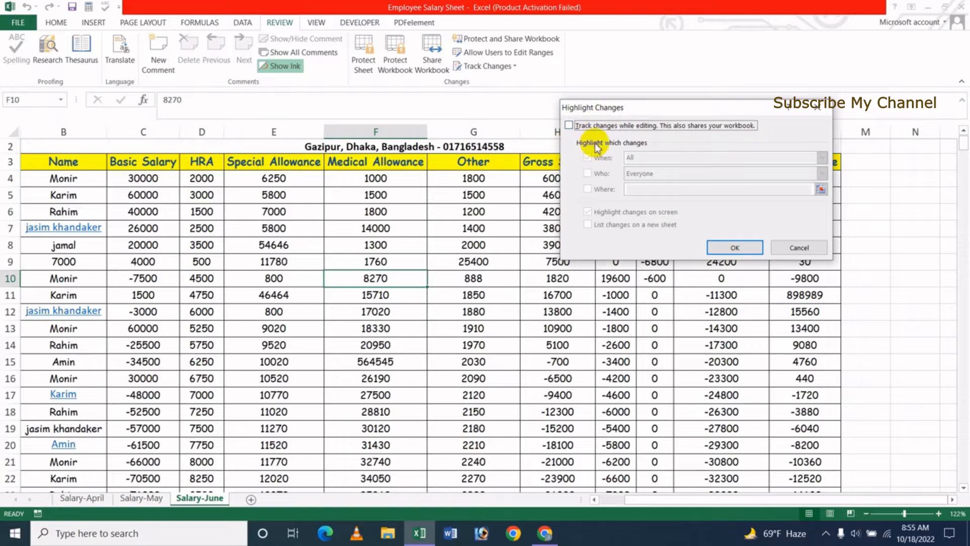
pyautogui.click(571, 126)
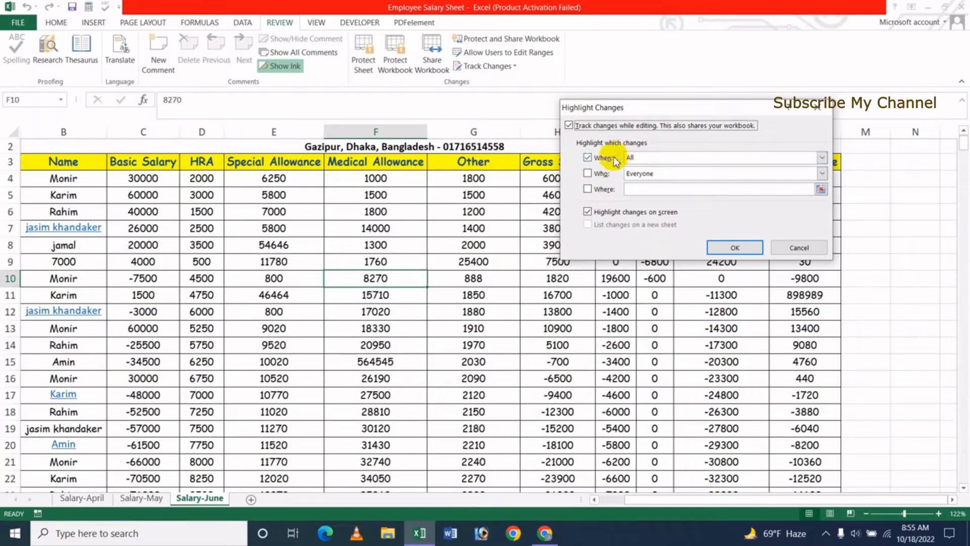
# Try the Since date option for when changes are highlighted, and return the setting to All
pyautogui.click(821, 157)
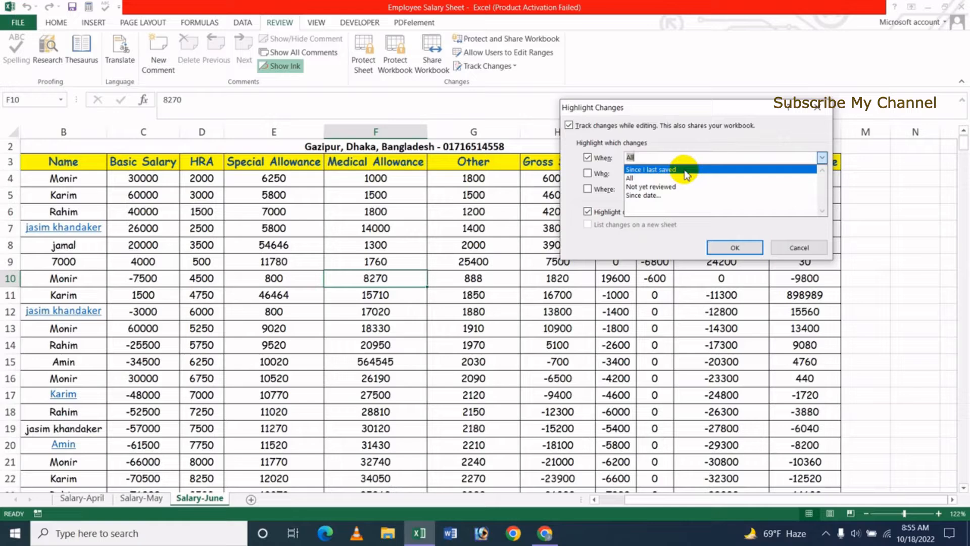
pyautogui.click(650, 196)
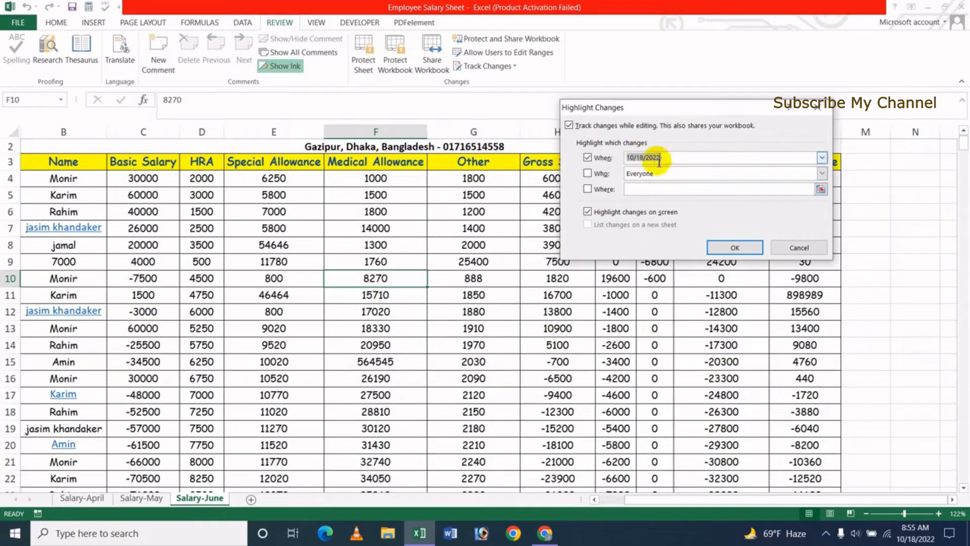
pyautogui.click(822, 157)
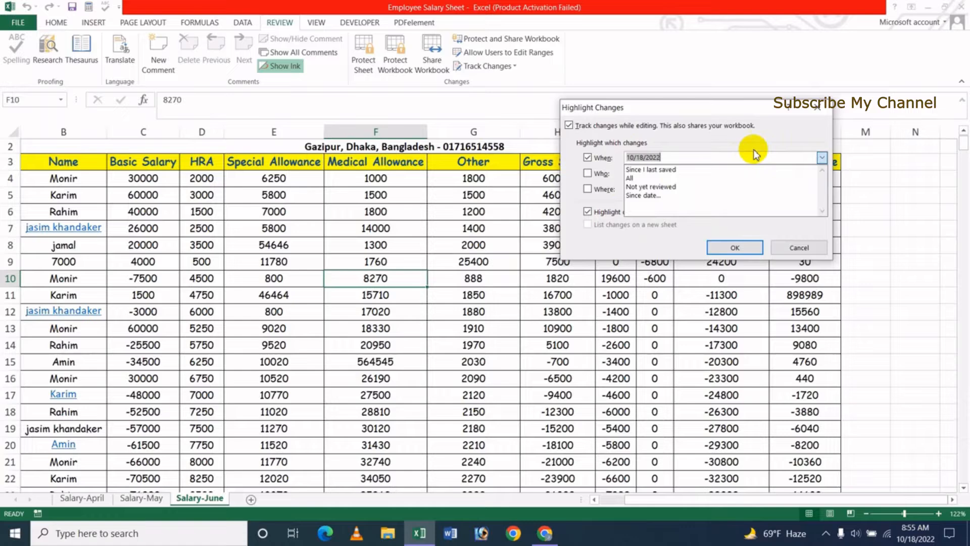
pyautogui.click(654, 179)
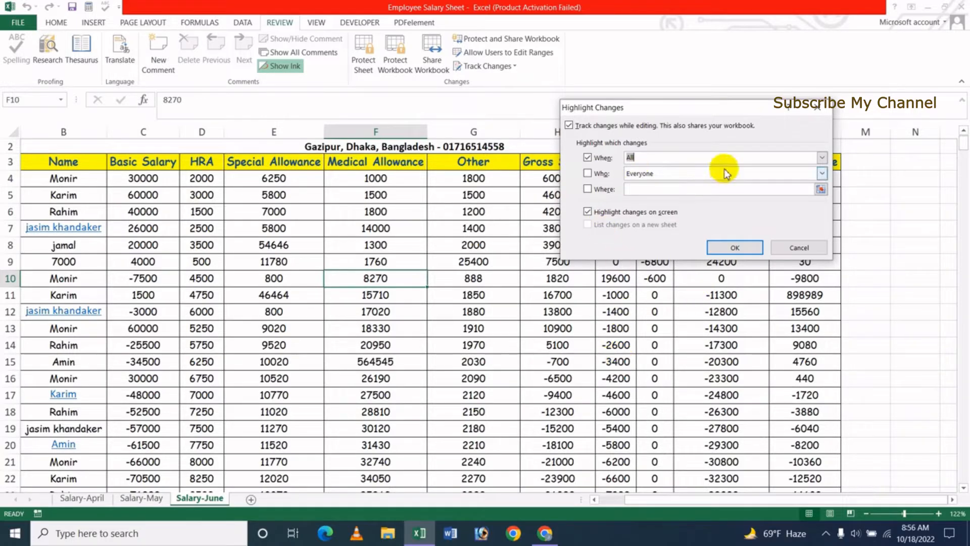
# Filter the highlighted changes by who made them, choosing Everyone
pyautogui.click(819, 175)
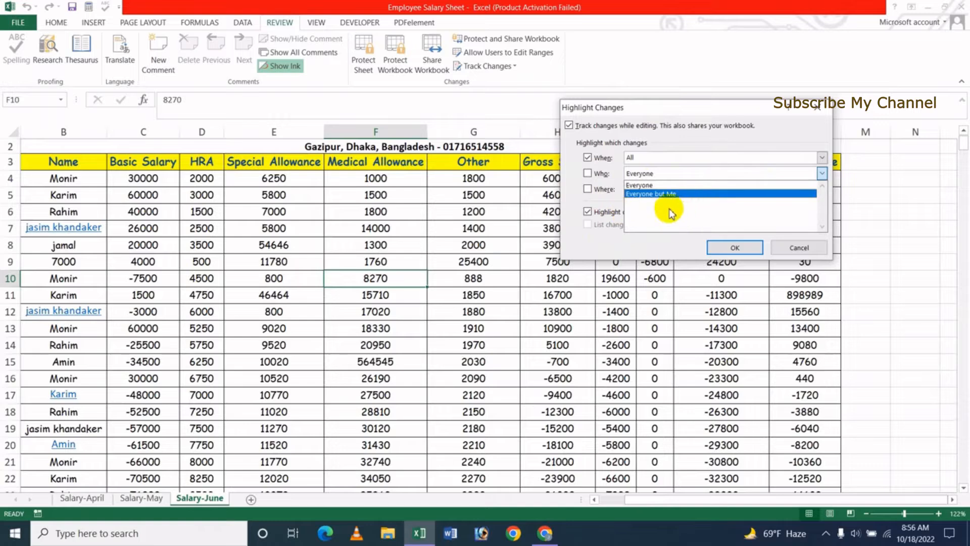
pyautogui.click(643, 186)
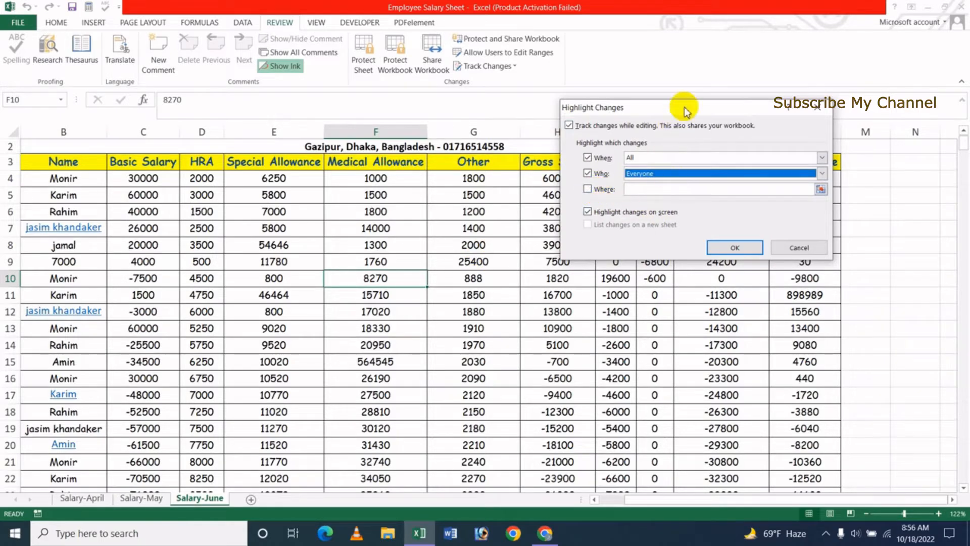
pyautogui.moveTo(684, 106); pyautogui.dragTo(548, 135)
pyautogui.moveTo(490, 148); pyautogui.dragTo(432, 151)
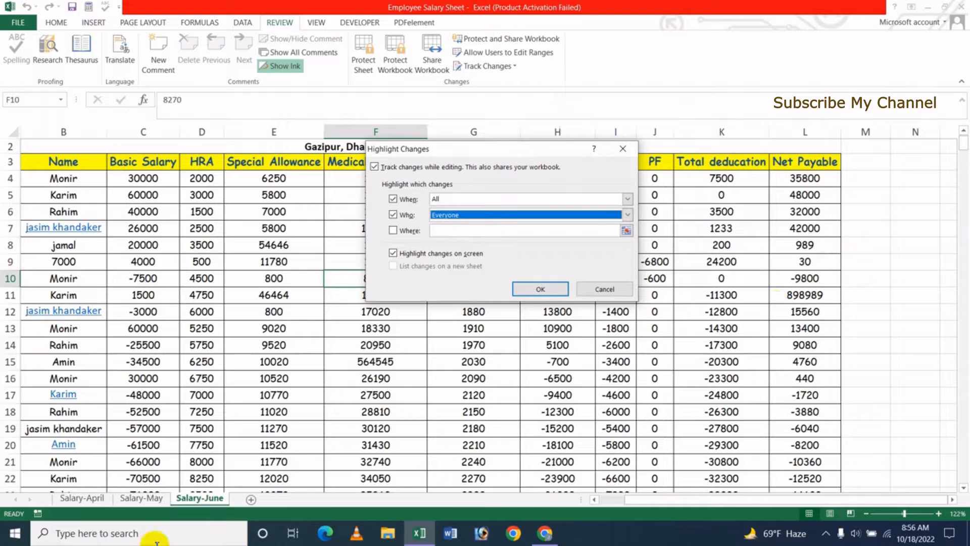
# Limit change highlighting to the range E3:G22, apply the tracking settings and agree to save the workbook
pyautogui.moveTo(591, 148); pyautogui.dragTo(784, 125)
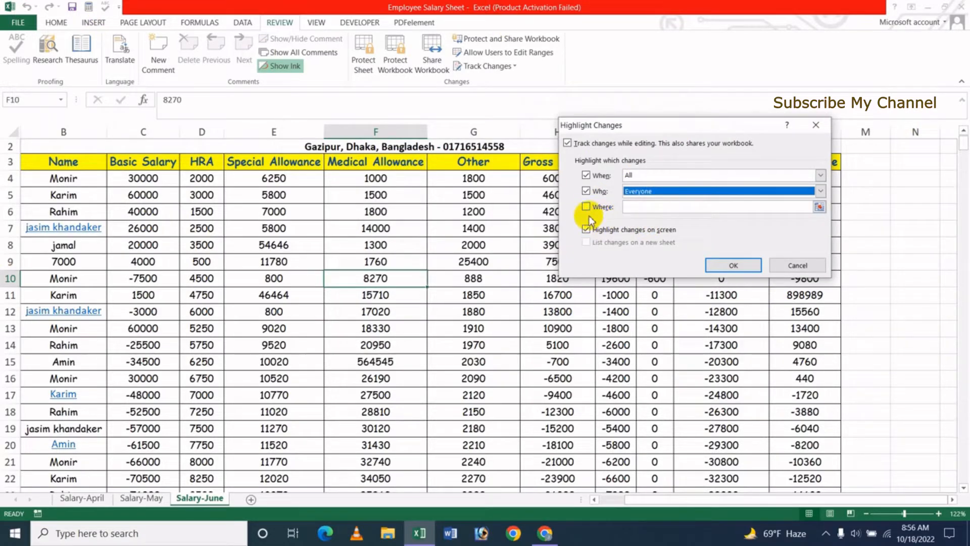
pyautogui.click(587, 207)
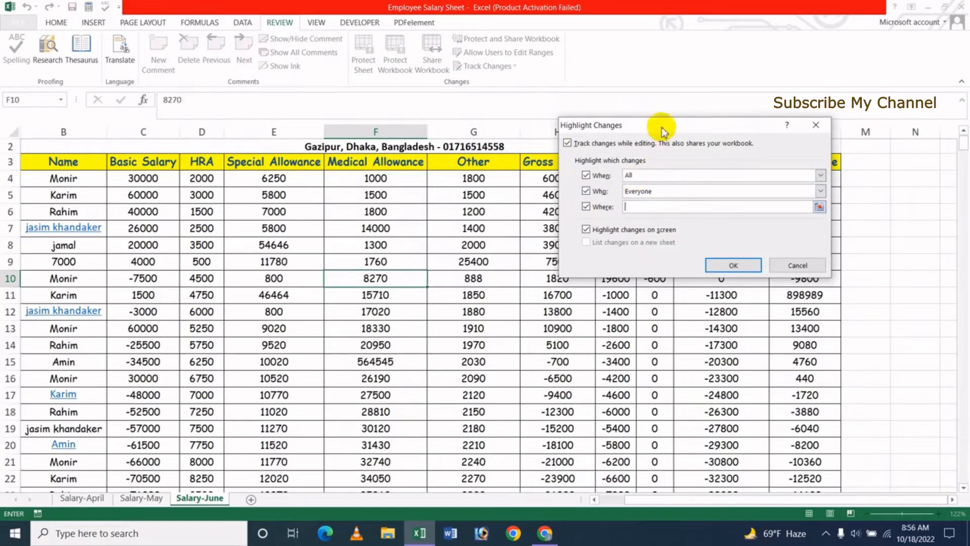
pyautogui.moveTo(662, 126); pyautogui.dragTo(707, 29)
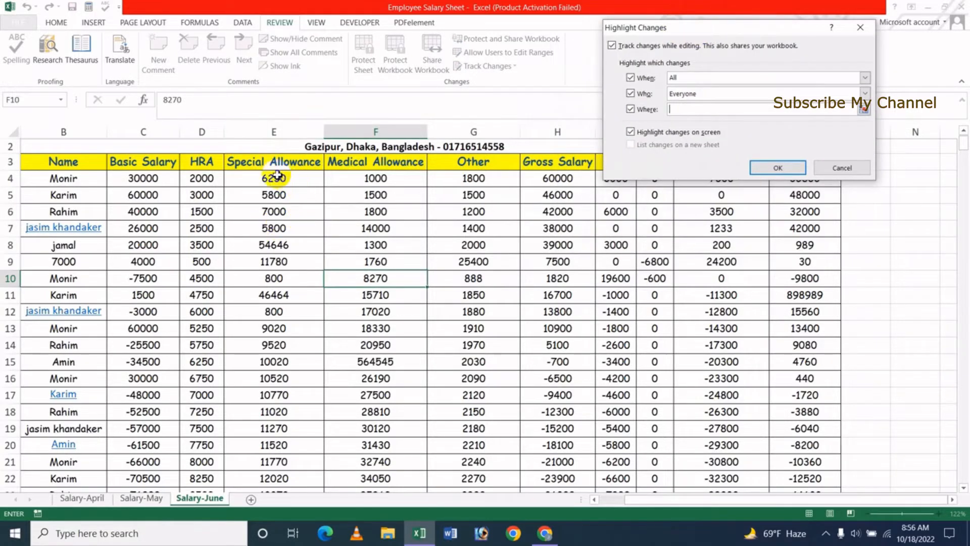
pyautogui.moveTo(262, 162); pyautogui.dragTo(457, 478)
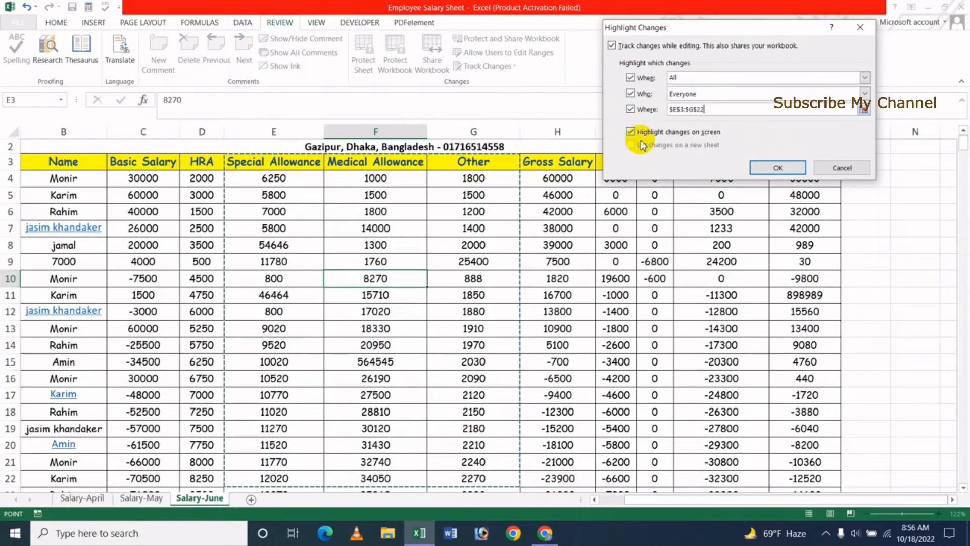
pyautogui.click(778, 168)
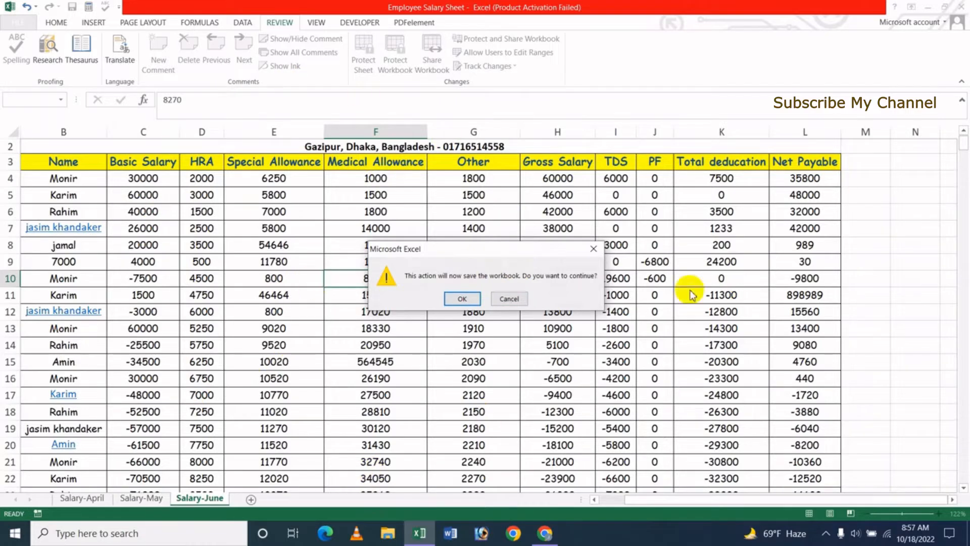
pyautogui.click(456, 300)
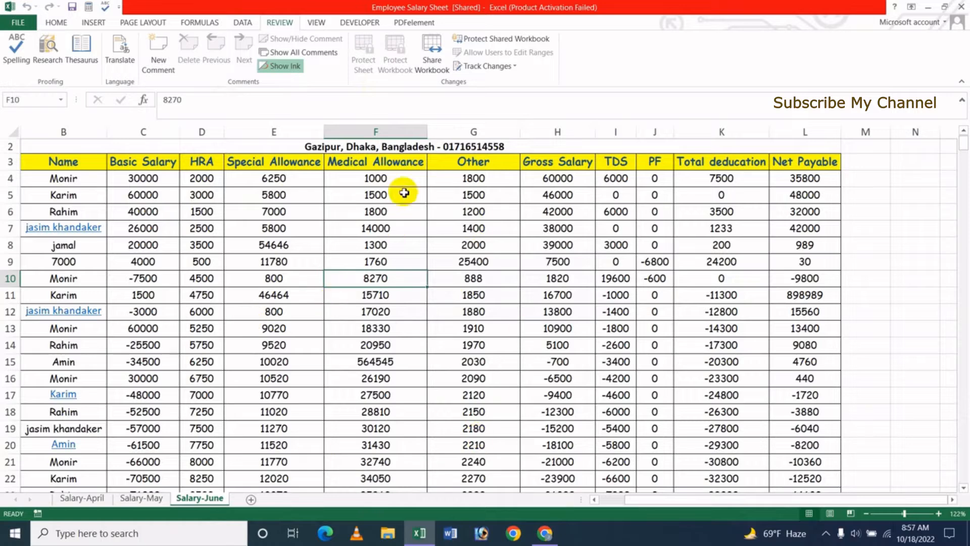
pyautogui.click(363, 246)
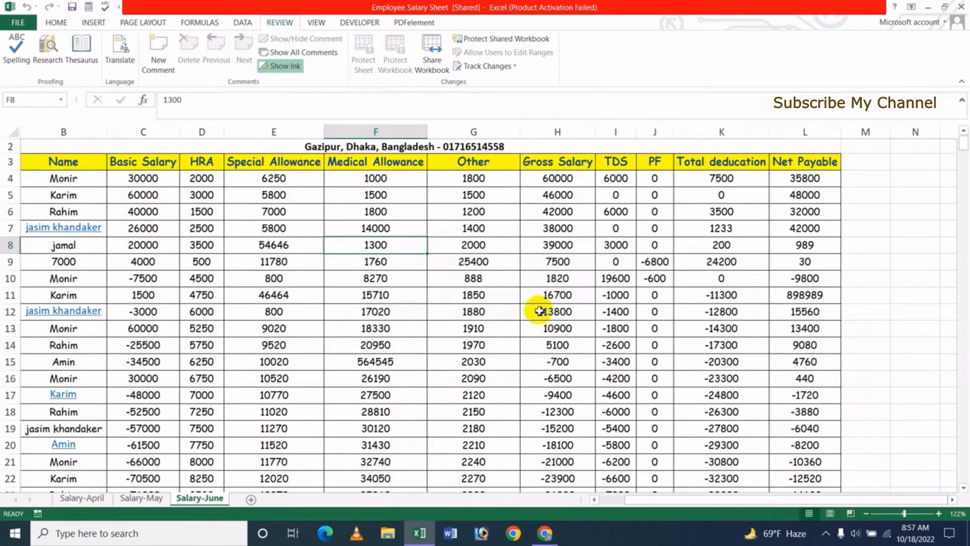
pyautogui.click(320, 292)
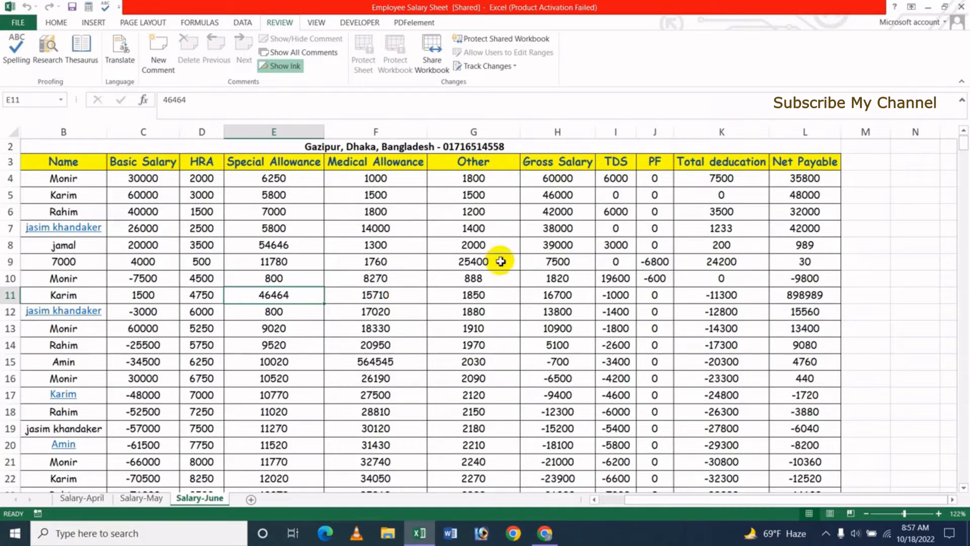
pyautogui.click(401, 213)
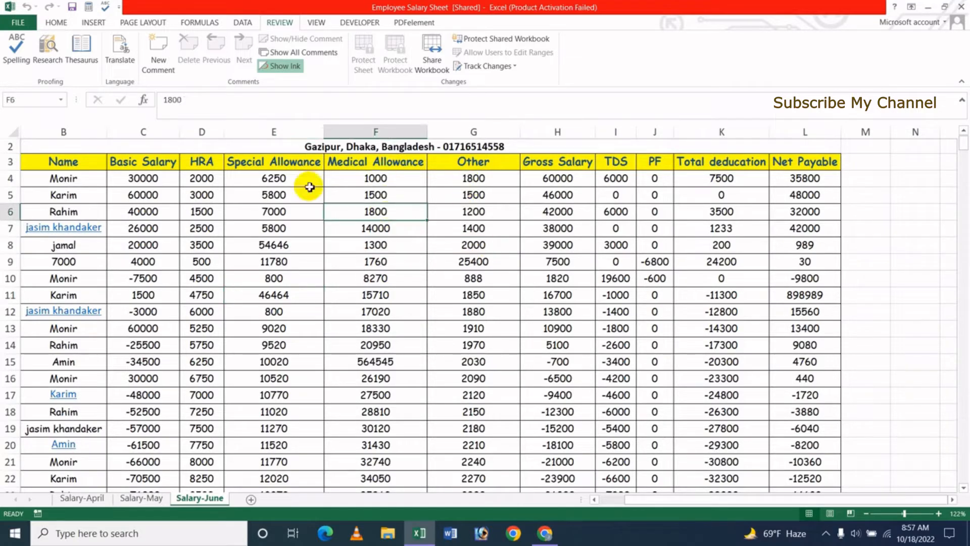
# Set the medical allowance in F7 to 1600 and display the tracked-change note on that cell
pyautogui.click(387, 229)
pyautogui.write('1')
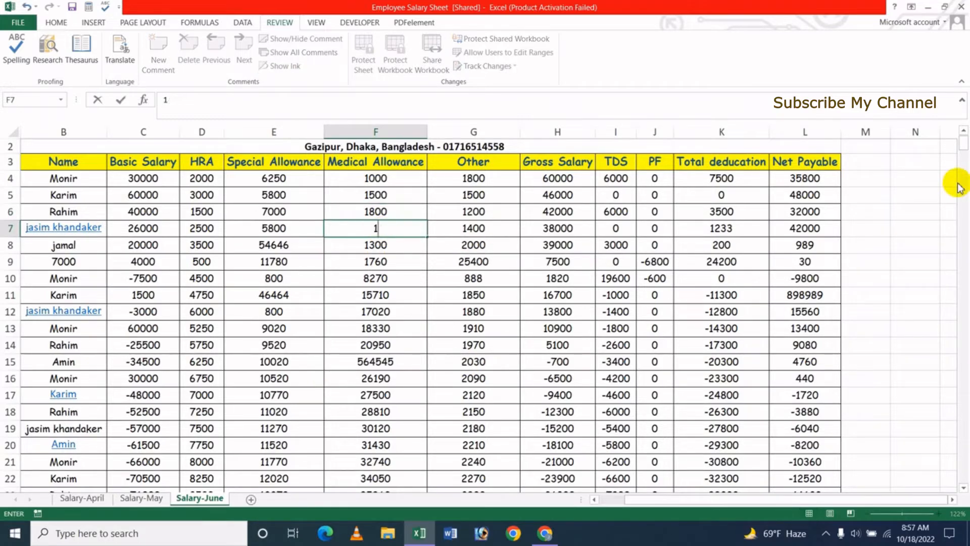
pyautogui.press('Return')
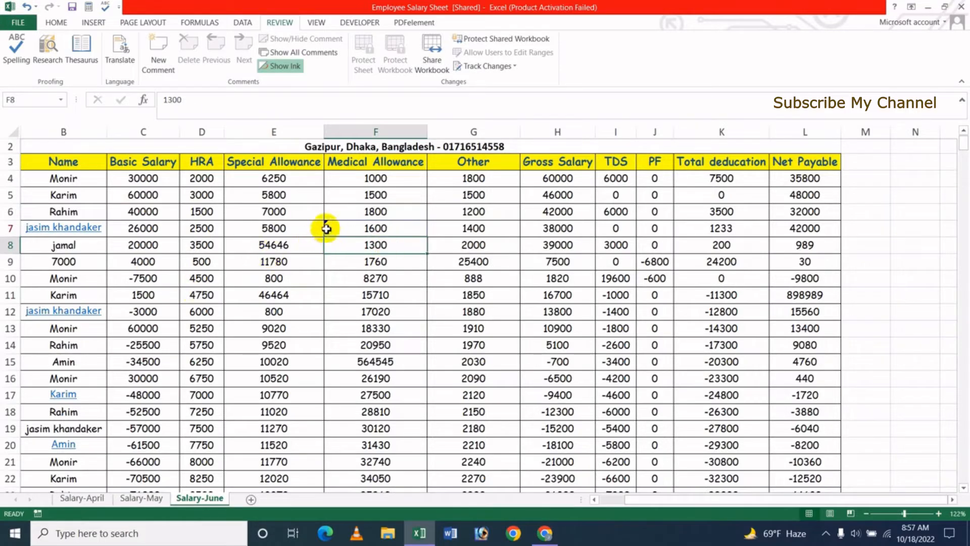
pyautogui.moveTo(329, 225)
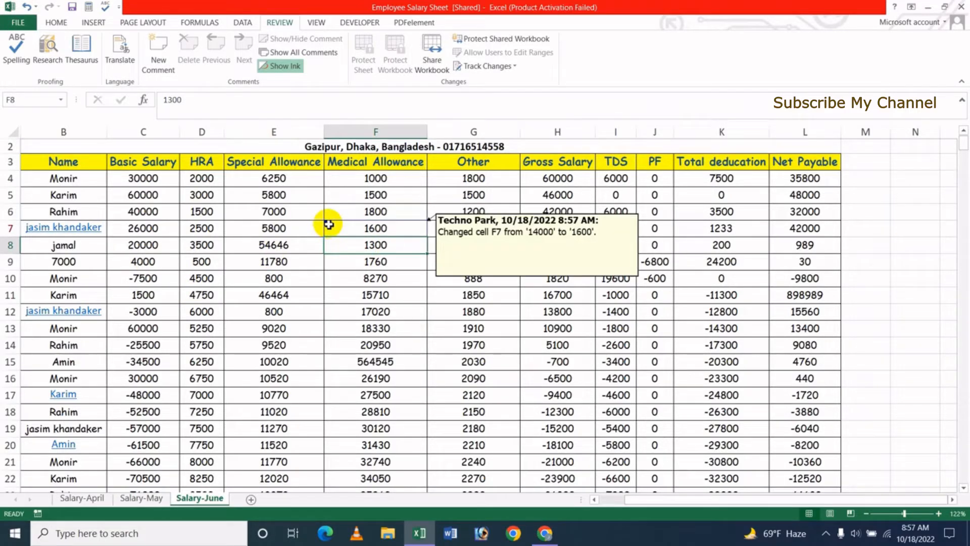
# Set the medical allowance in F11 to 888 and the special allowance in E8 to 999
pyautogui.click(371, 297)
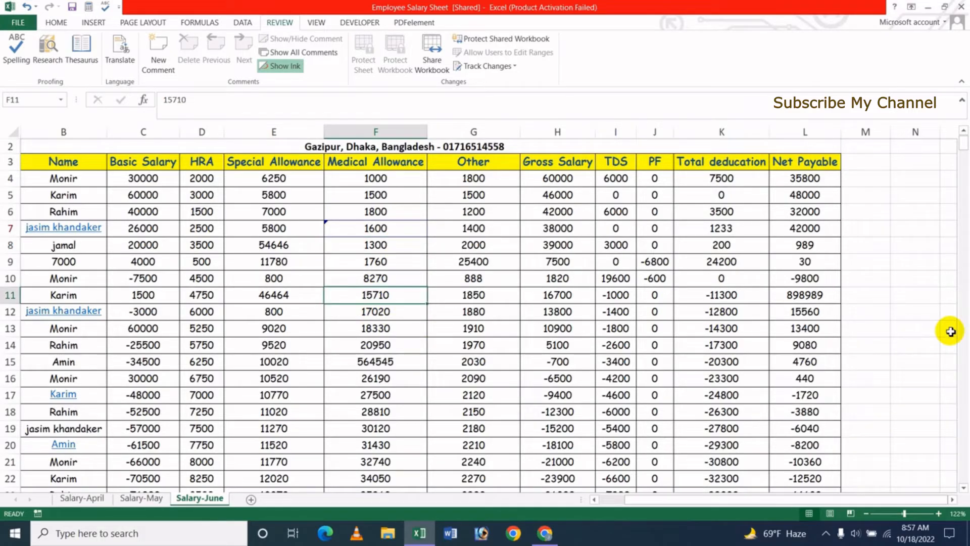
pyautogui.write('888')
pyautogui.press('Return')
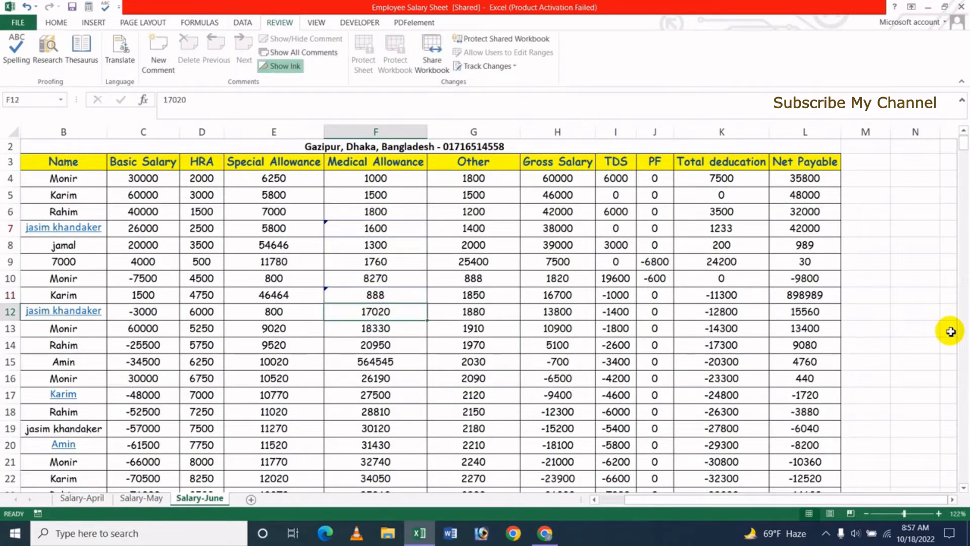
pyautogui.press('Left')
pyautogui.press('Up')
pyautogui.press('Up')
pyautogui.press('Up')
pyautogui.press('Up')
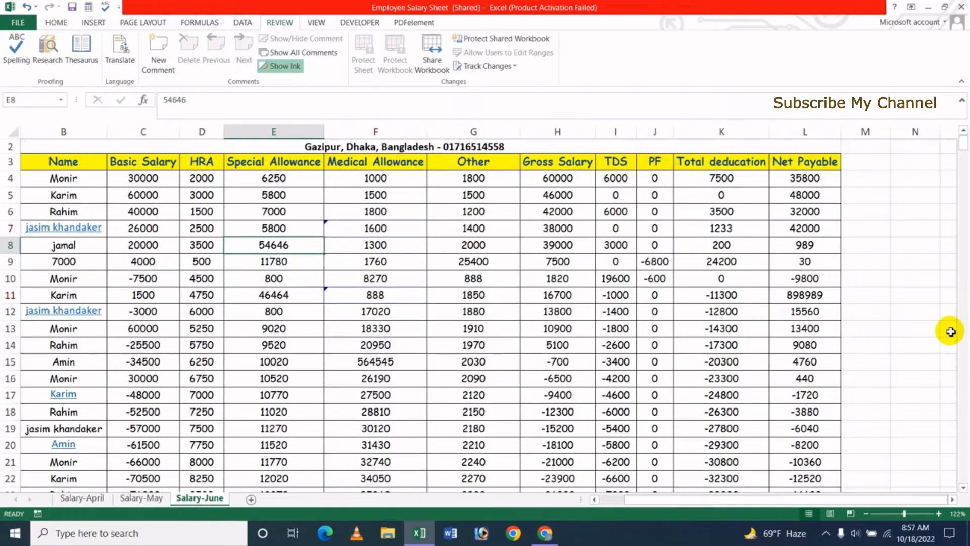
pyautogui.write('999')
pyautogui.press('Return')
# Set the HRA in D10 to 9898, outside the tracked range, and the Other amount in G6 to 8750
pyautogui.press('Down')
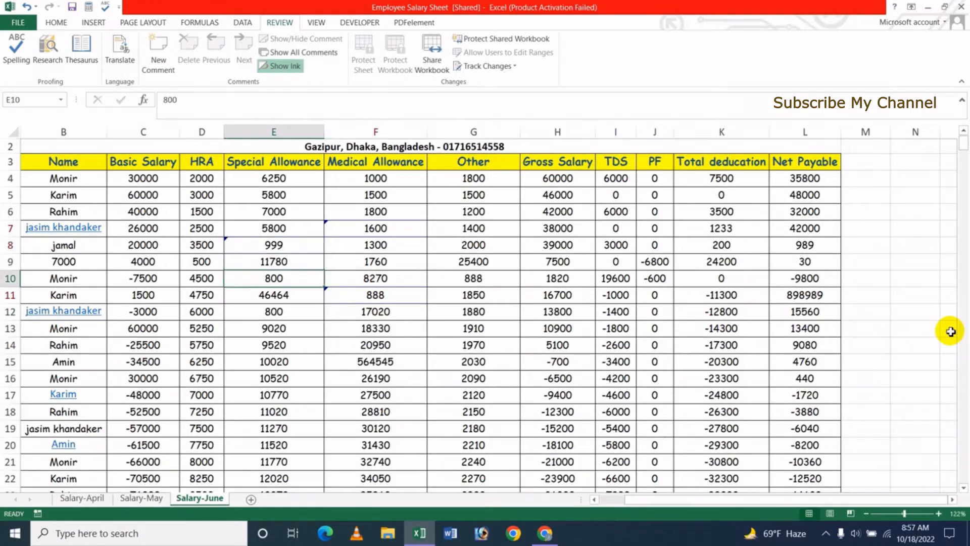
pyautogui.press('Left')
pyautogui.write('9898')
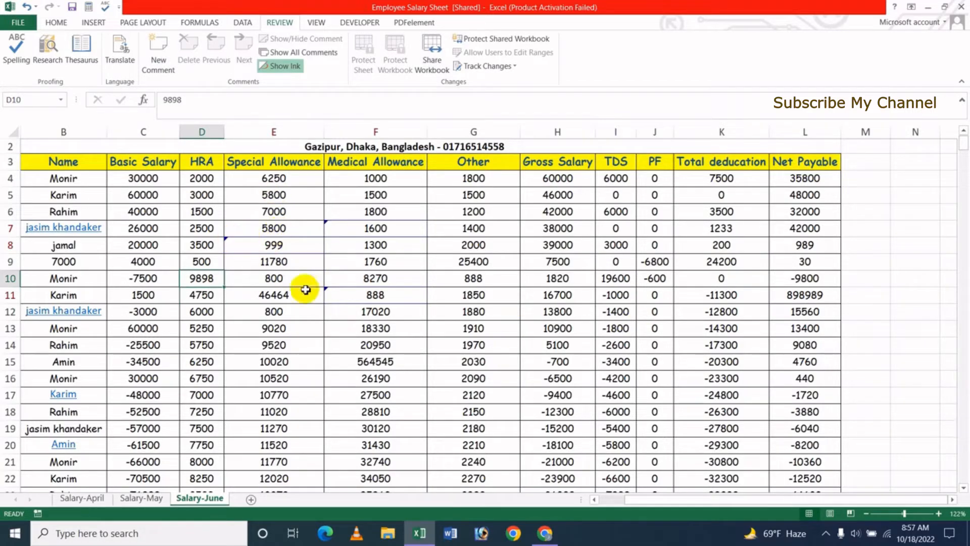
pyautogui.click(453, 210)
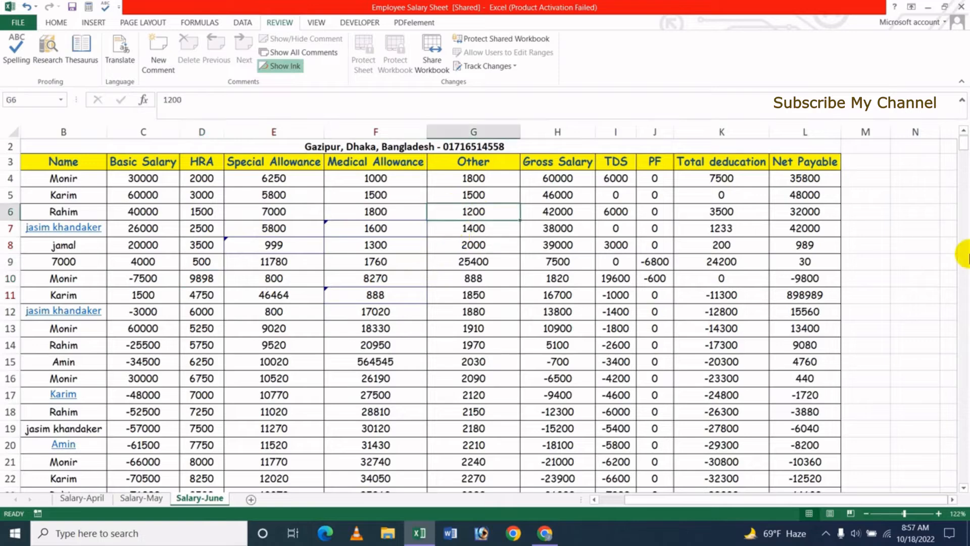
pyautogui.write('8750')
pyautogui.press('Return')
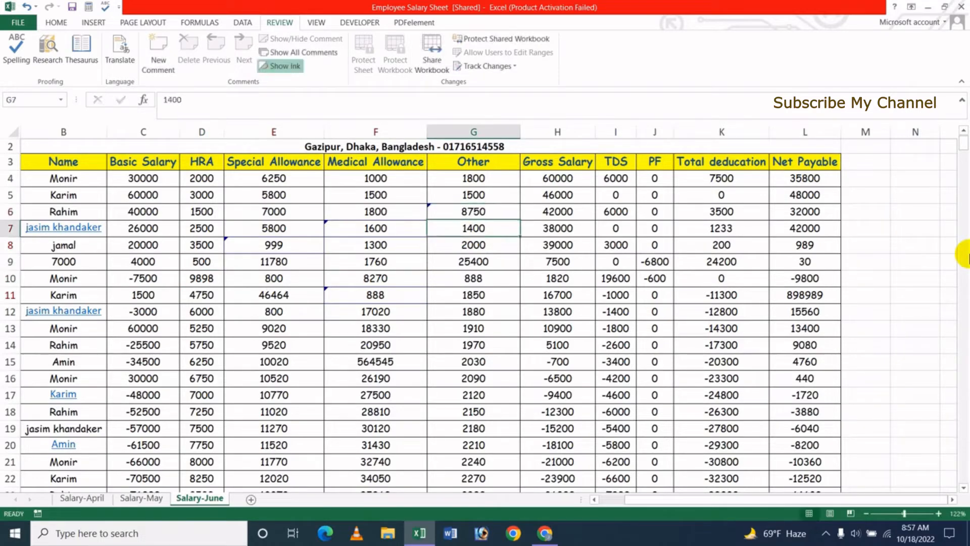
# Set the Other amount in G13 to 54545
pyautogui.press('Down')
pyautogui.press('Down')
pyautogui.press('Down')
pyautogui.press('Down')
pyautogui.press('Down')
pyautogui.press('Down')
pyautogui.write('54')
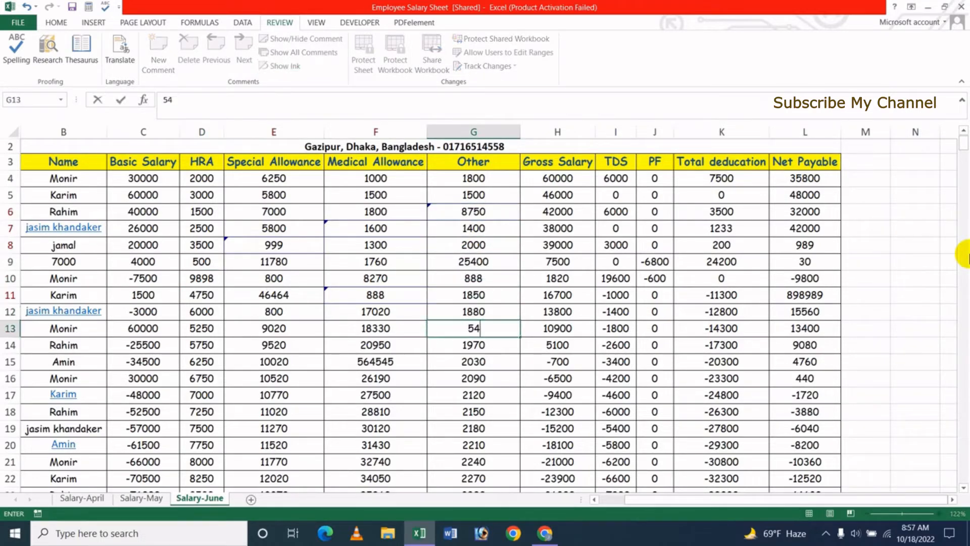
pyautogui.press('Return')
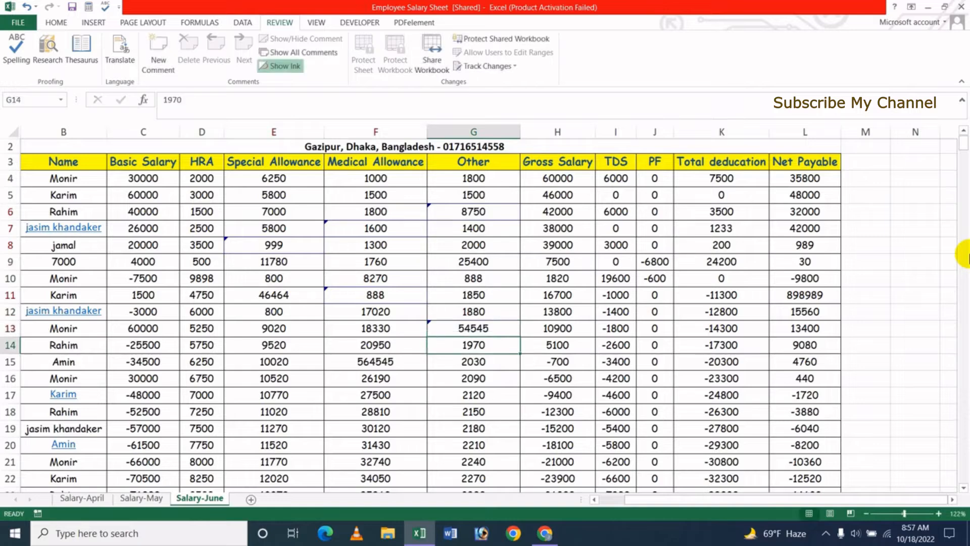
# Set the gross salary in H7, outside the tracked range, to 56454
pyautogui.click(560, 229)
pyautogui.write('56454')
pyautogui.press('Return')
pyautogui.press('Down')
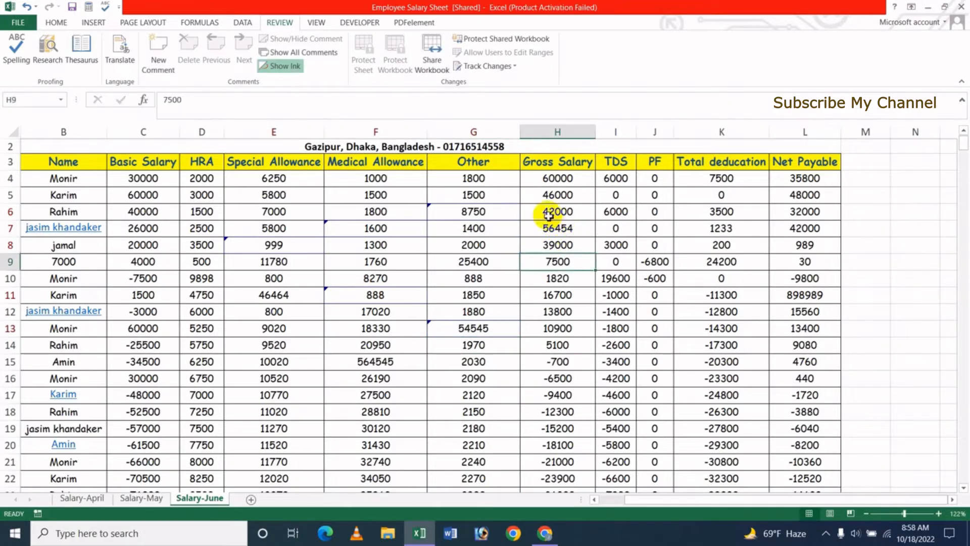
# Check the change marker on G13 and read the tracked-change note on F11
pyautogui.click(438, 329)
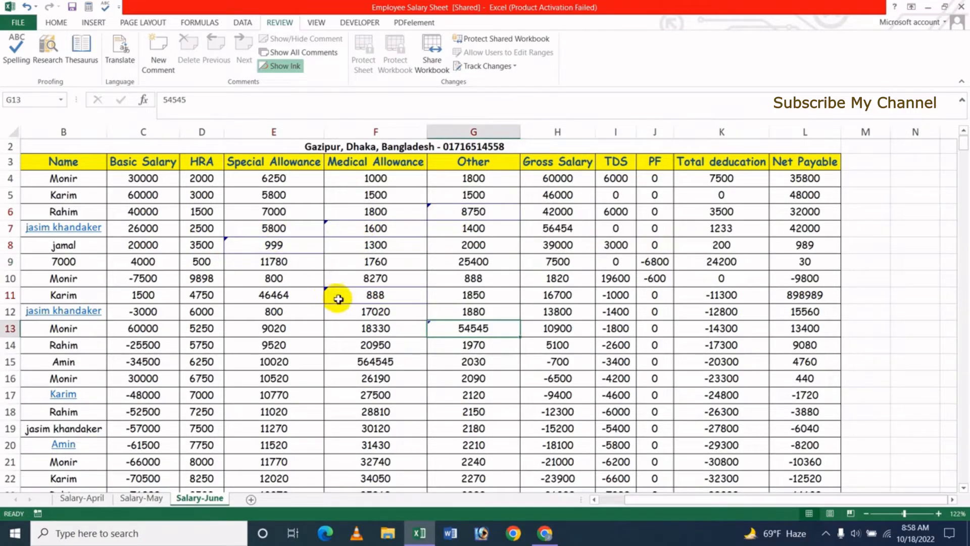
pyautogui.moveTo(339, 298)
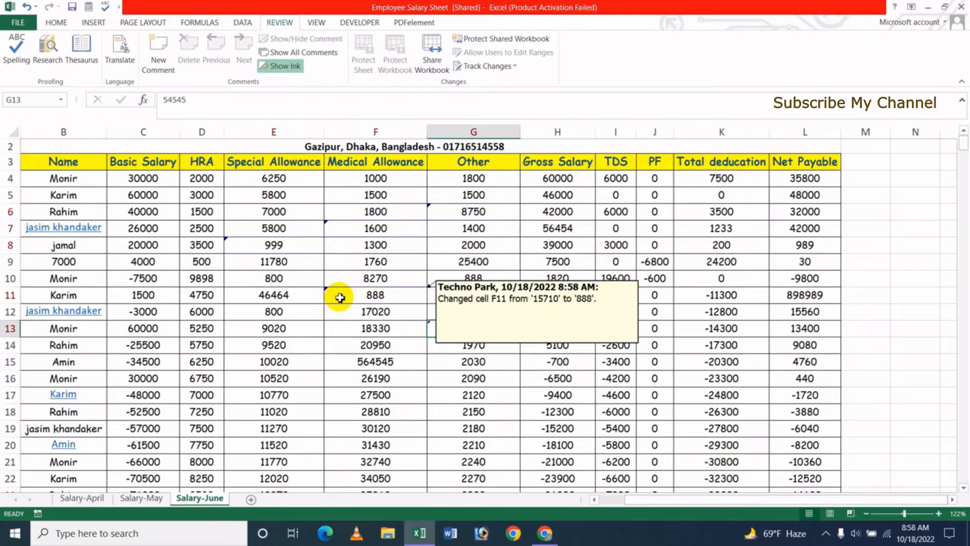
pyautogui.click(340, 298)
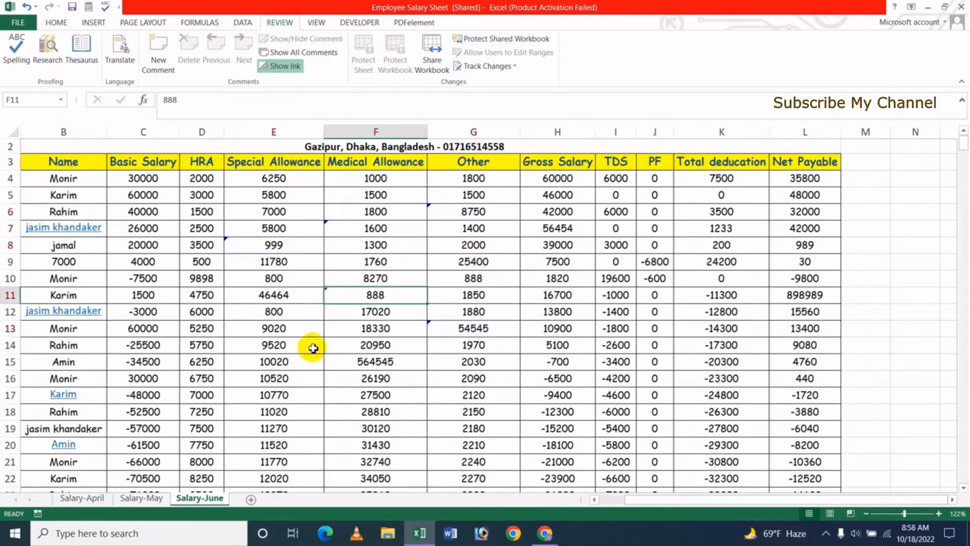
pyautogui.click(299, 261)
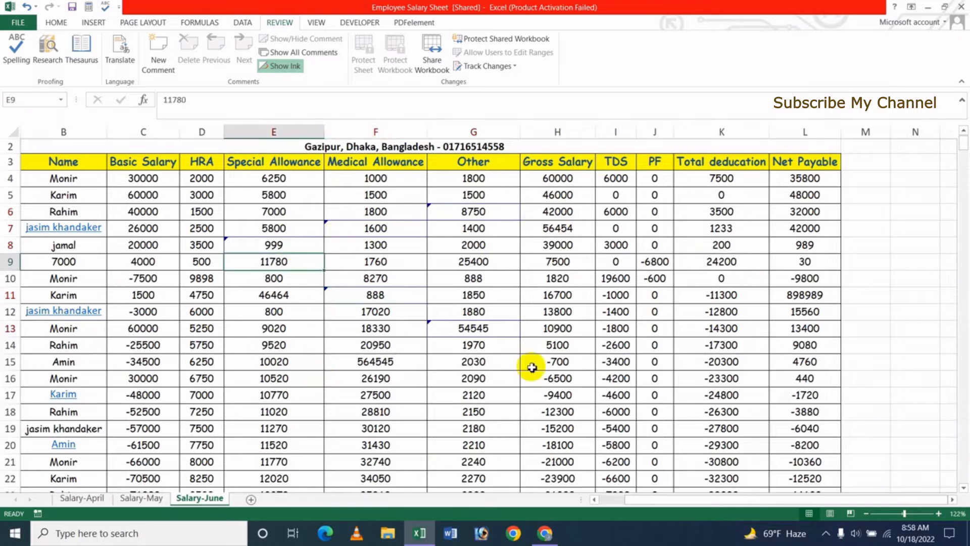
# Start Accept/Reject Changes, agree to save the workbook, and review everyone's not yet reviewed changes in E3:G22
pyautogui.click(512, 73)
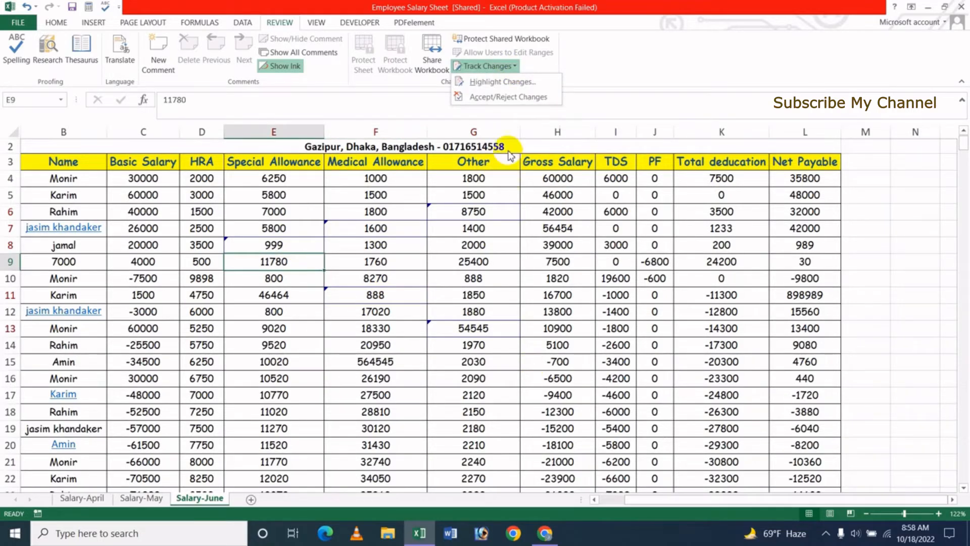
pyautogui.click(499, 98)
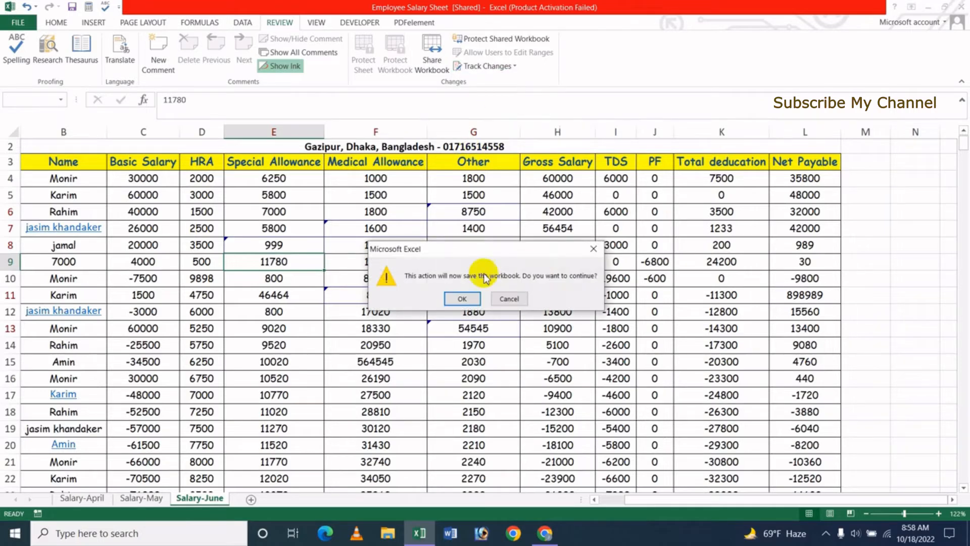
pyautogui.click(463, 297)
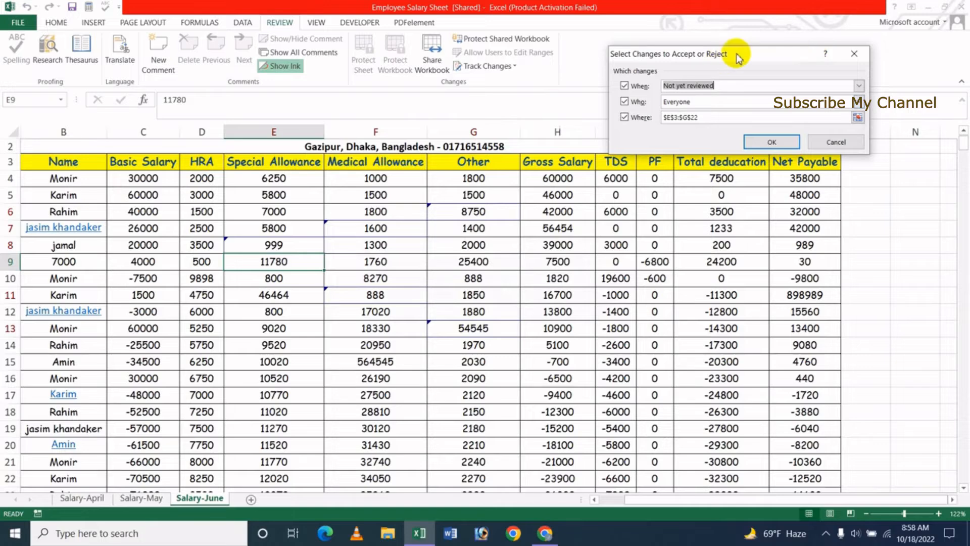
pyautogui.moveTo(732, 53); pyautogui.dragTo(598, 230)
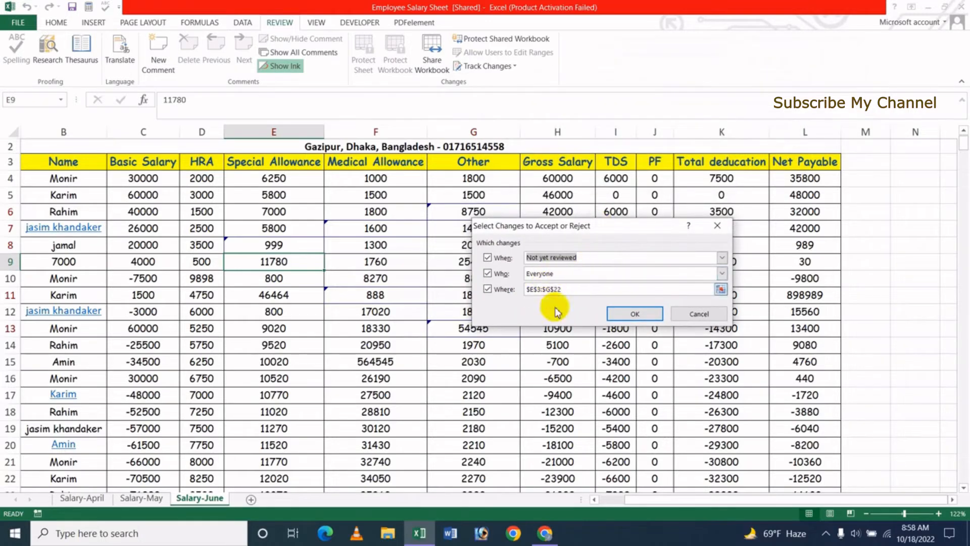
pyautogui.click(633, 314)
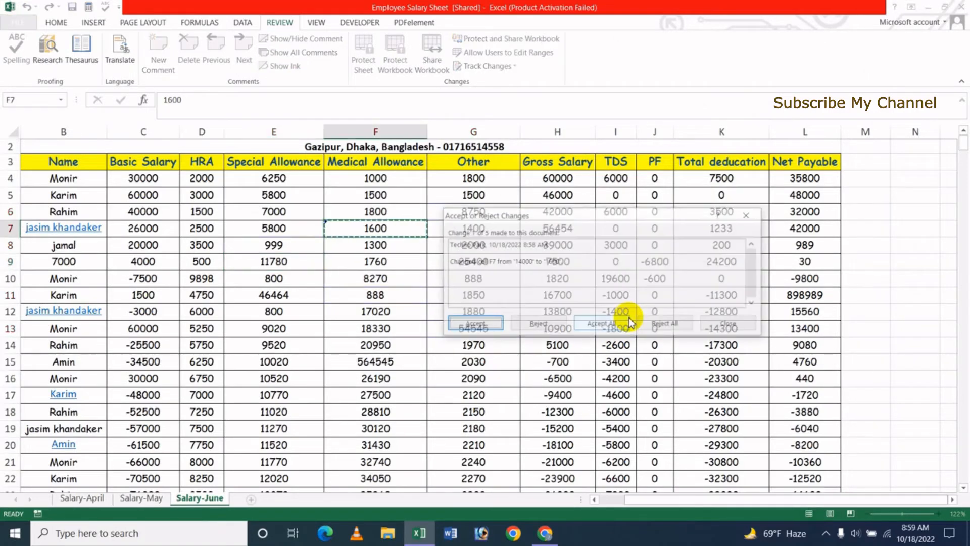
# Accept the tracked change in F7, reject the one in F11, accept the one in E8, and accept all remaining changes
pyautogui.moveTo(577, 216); pyautogui.dragTo(649, 264)
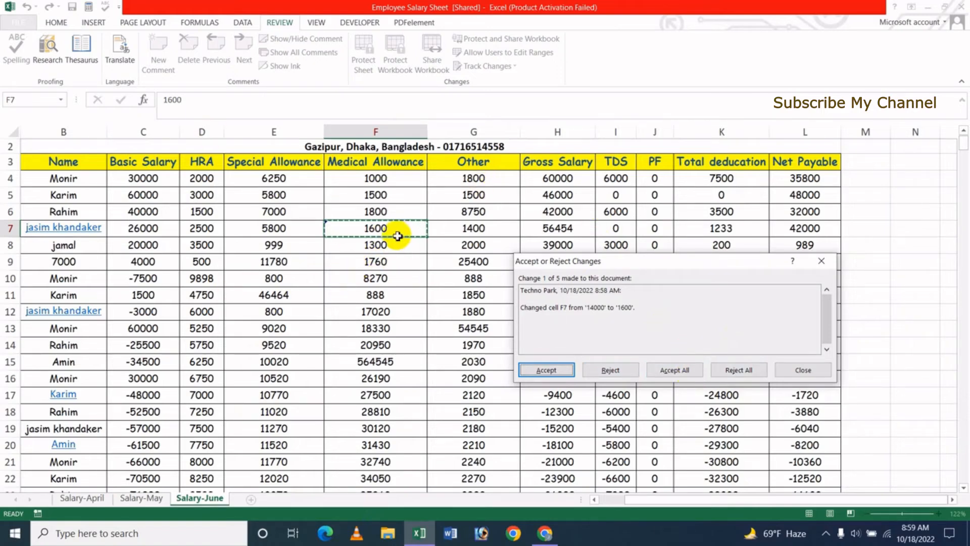
pyautogui.click(539, 371)
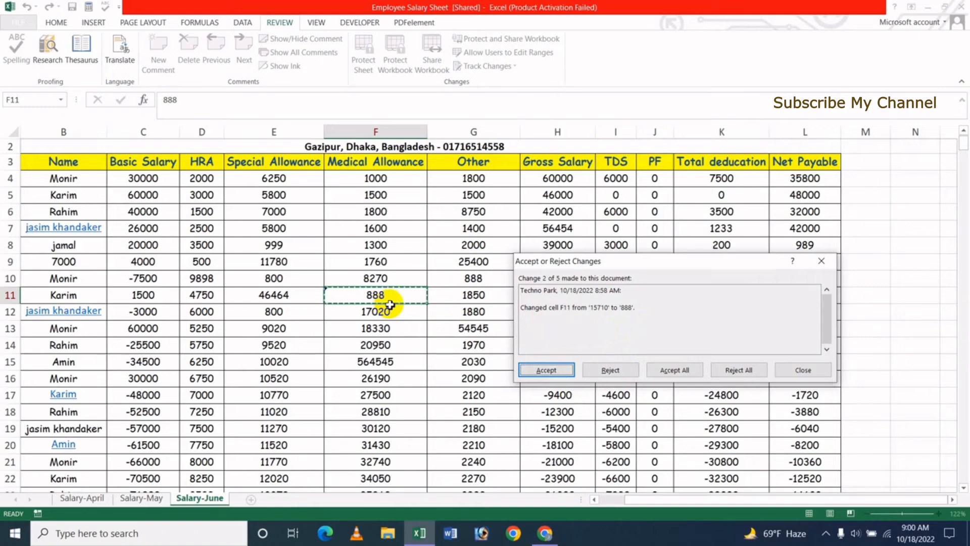
pyautogui.click(611, 372)
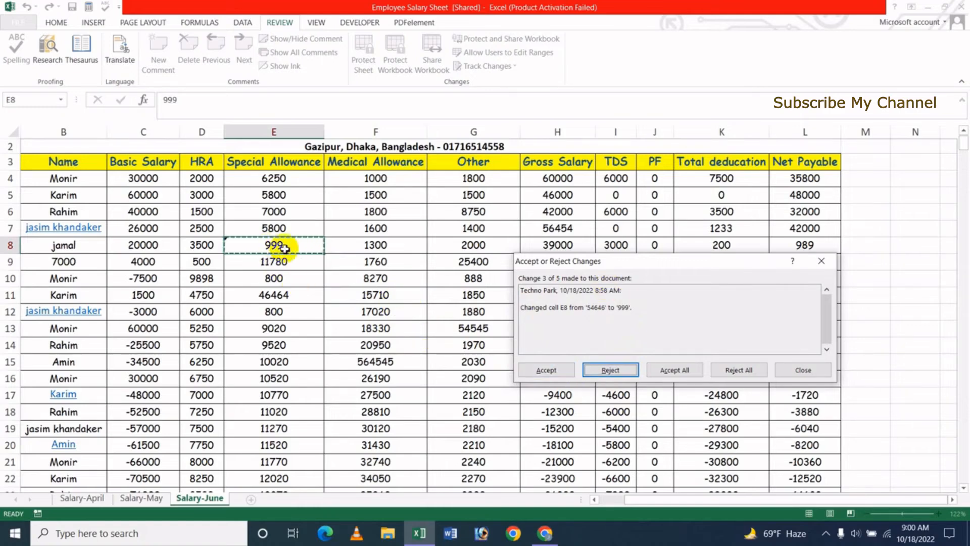
pyautogui.click(546, 370)
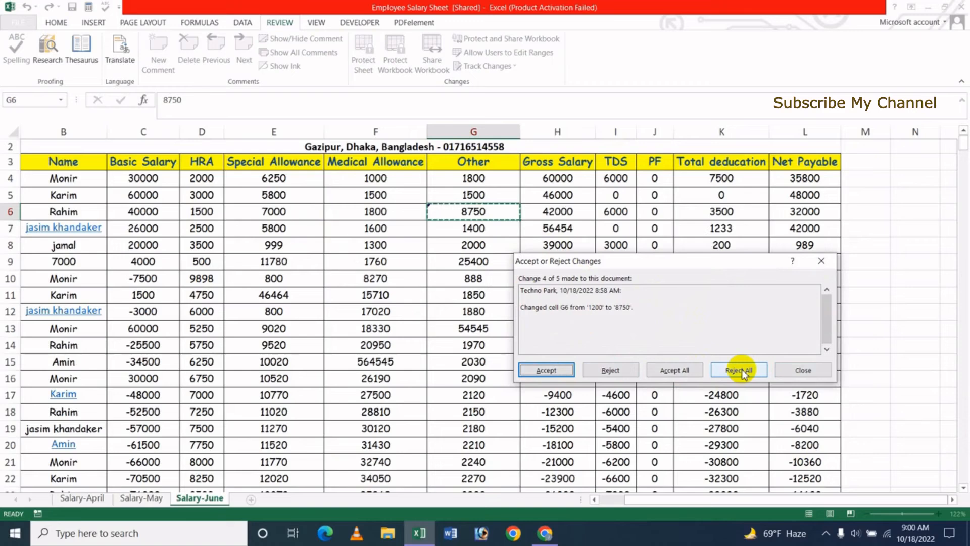
pyautogui.click(680, 373)
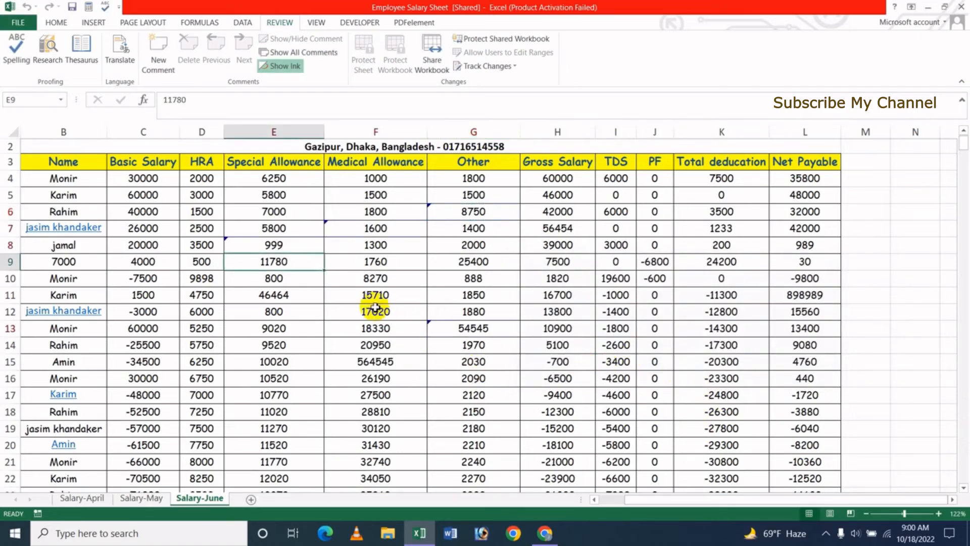
# Examine the reviewed cells in the Special Allowance, Medical Allowance and Other columns for their values and change markers
pyautogui.click(373, 277)
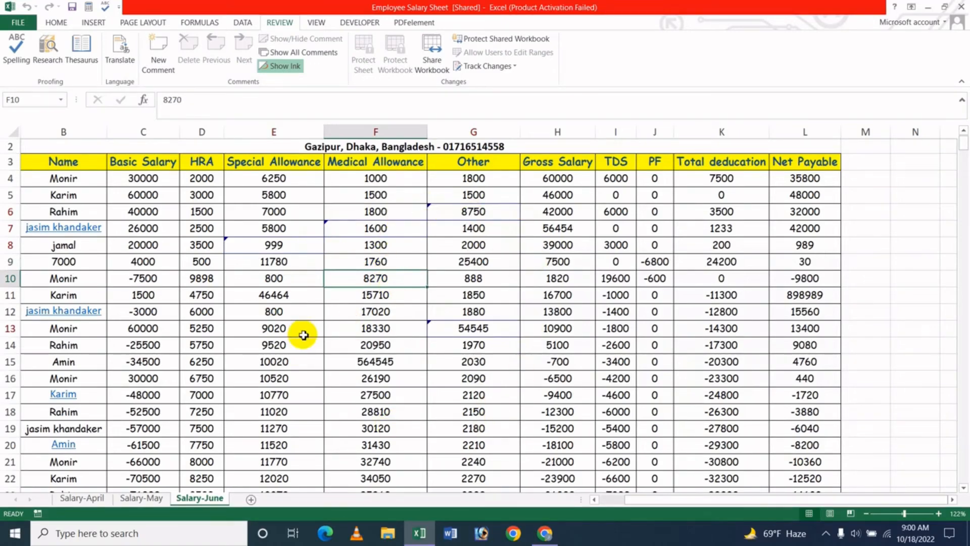
pyautogui.click(438, 326)
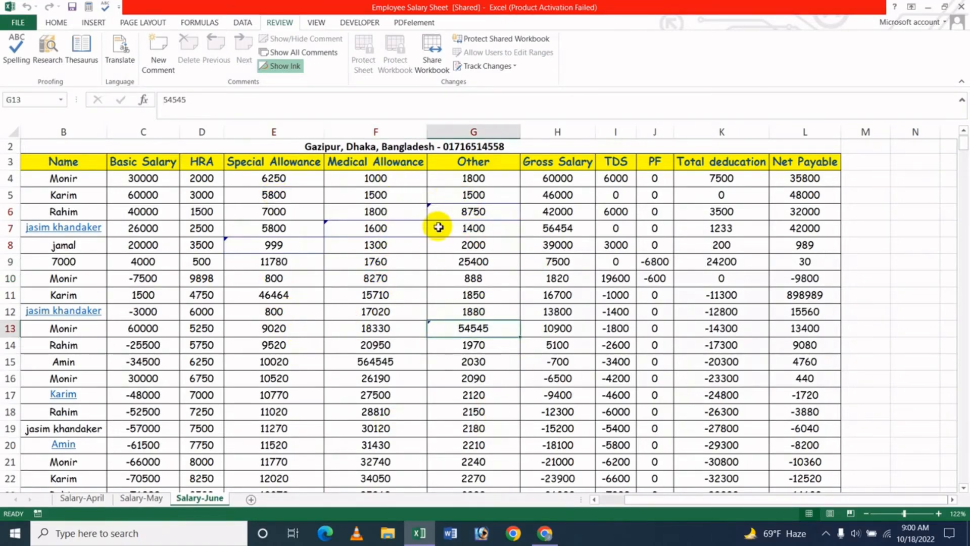
pyautogui.click(440, 212)
pyautogui.click(326, 227)
pyautogui.click(250, 233)
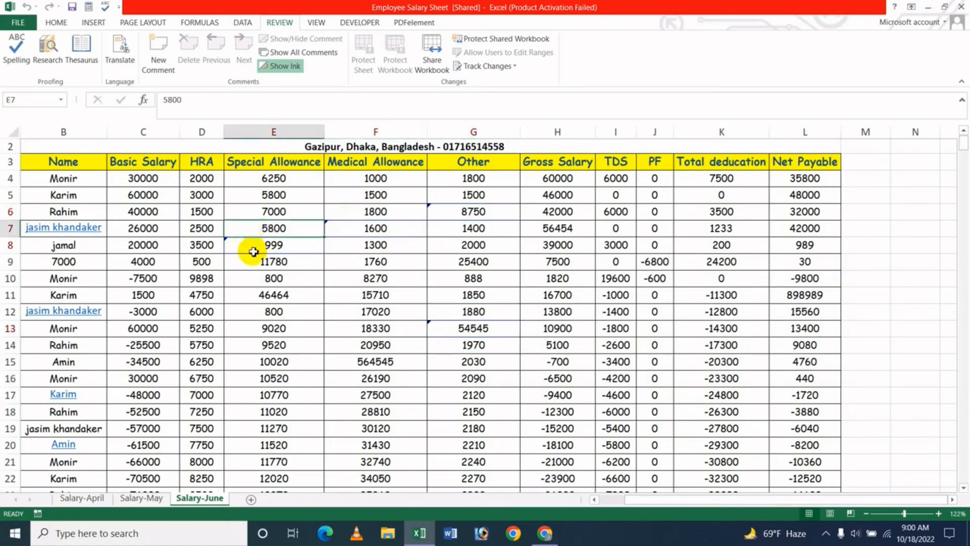
pyautogui.click(254, 248)
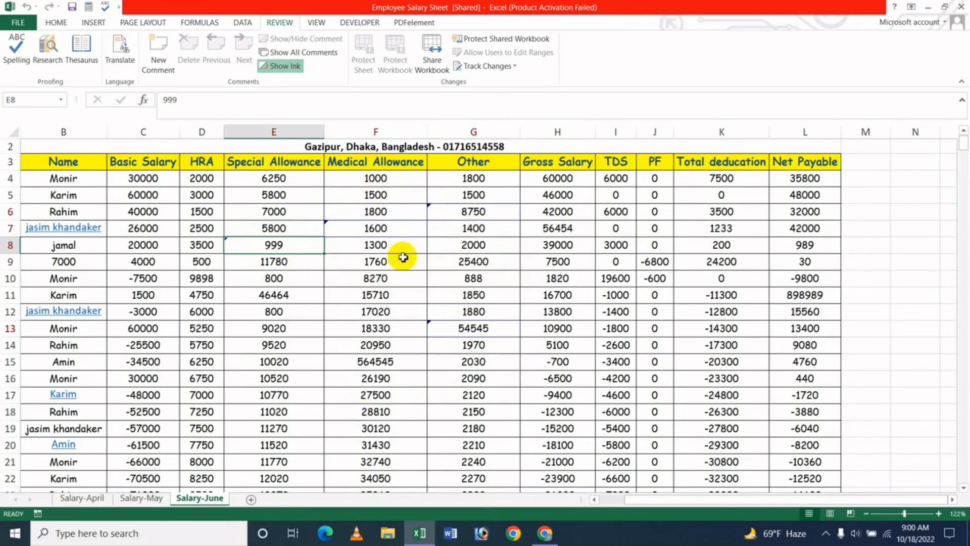
pyautogui.click(373, 279)
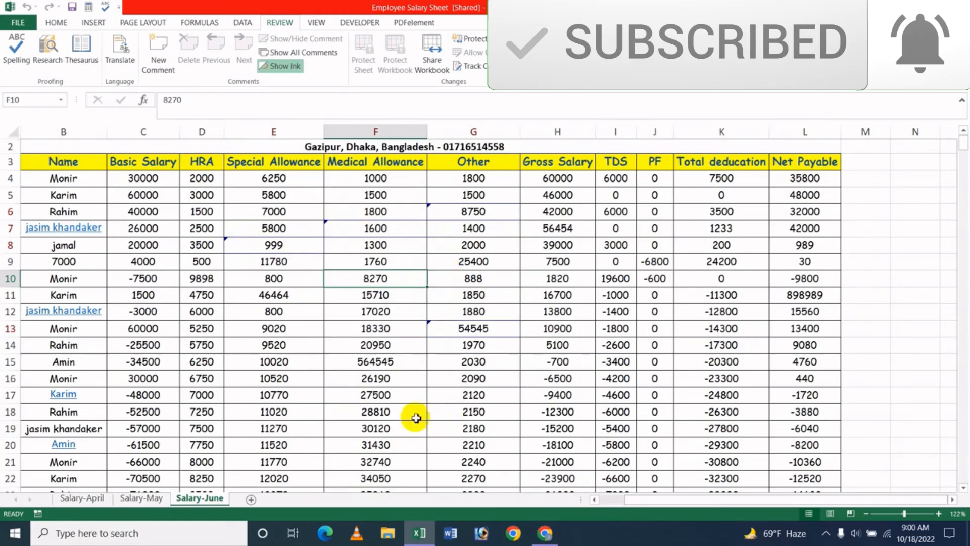
pyautogui.click(320, 331)
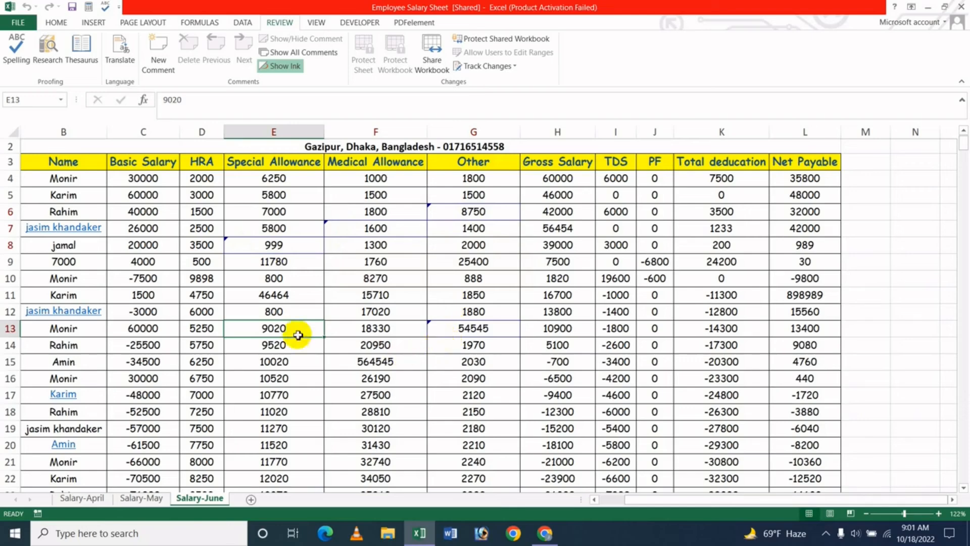
pyautogui.click(364, 309)
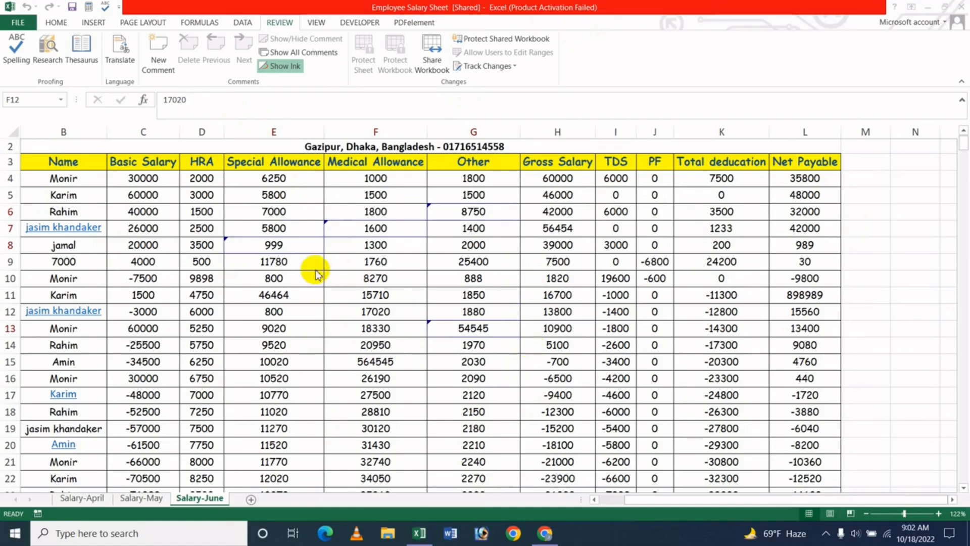
pyautogui.click(514, 75)
pyautogui.click(514, 68)
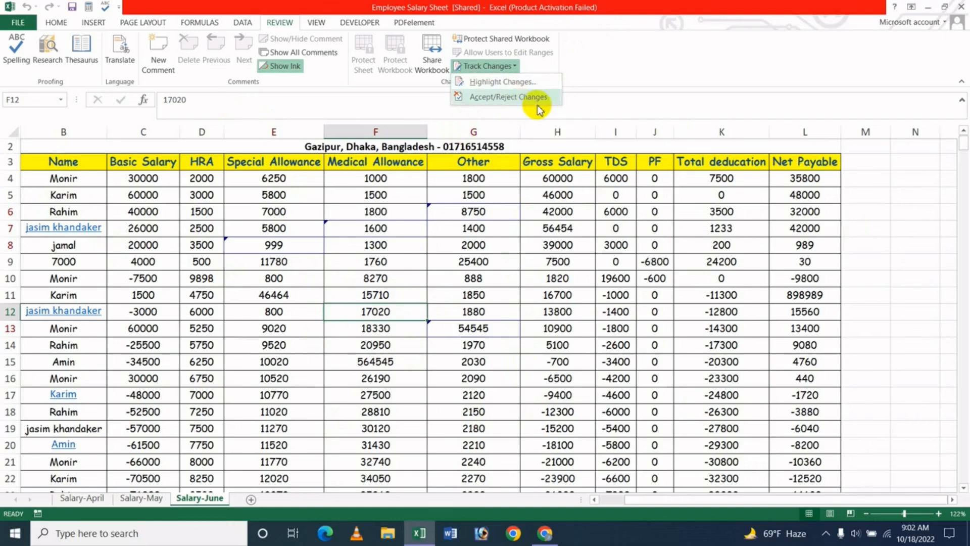
pyautogui.click(628, 108)
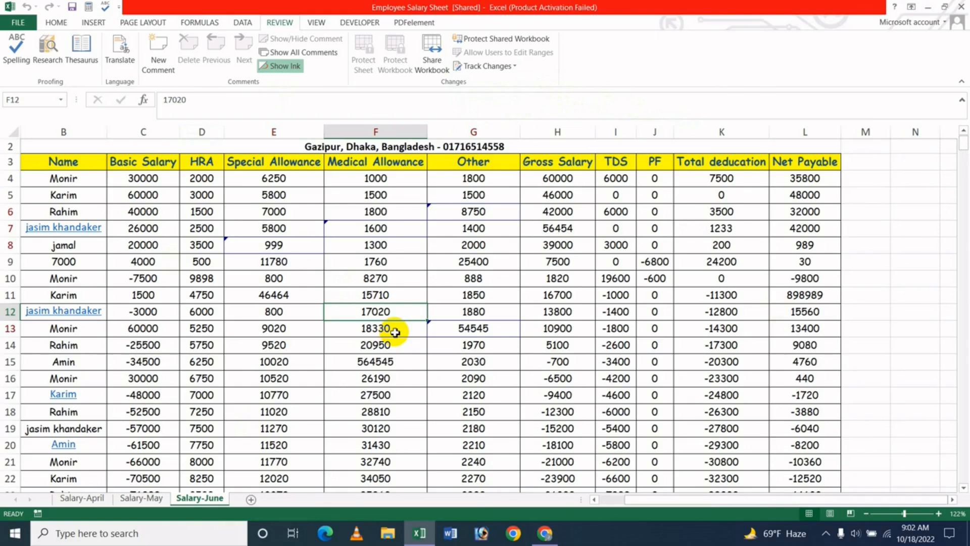
# Switch to the Chrome window with the JK Update Technology YouTube channel's videos page
pyautogui.click(544, 534)
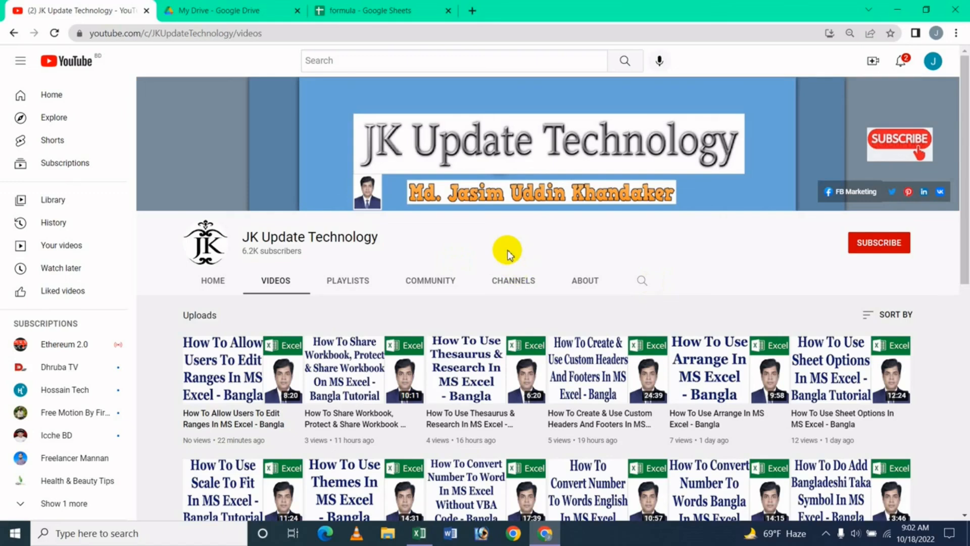